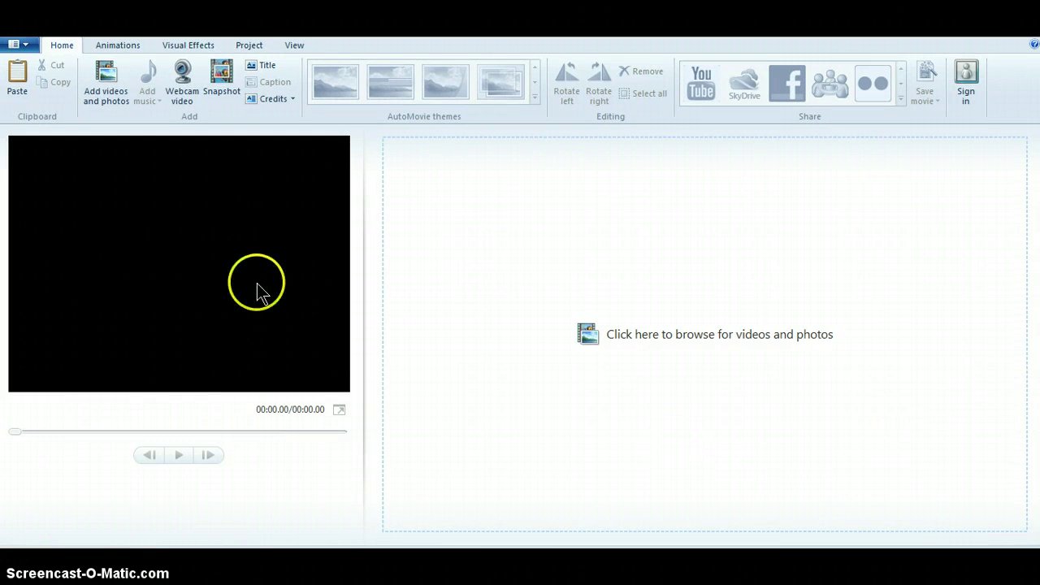
Add the cool_Rainbow picture from the Pictures library to the movie project
left_click(99, 79)
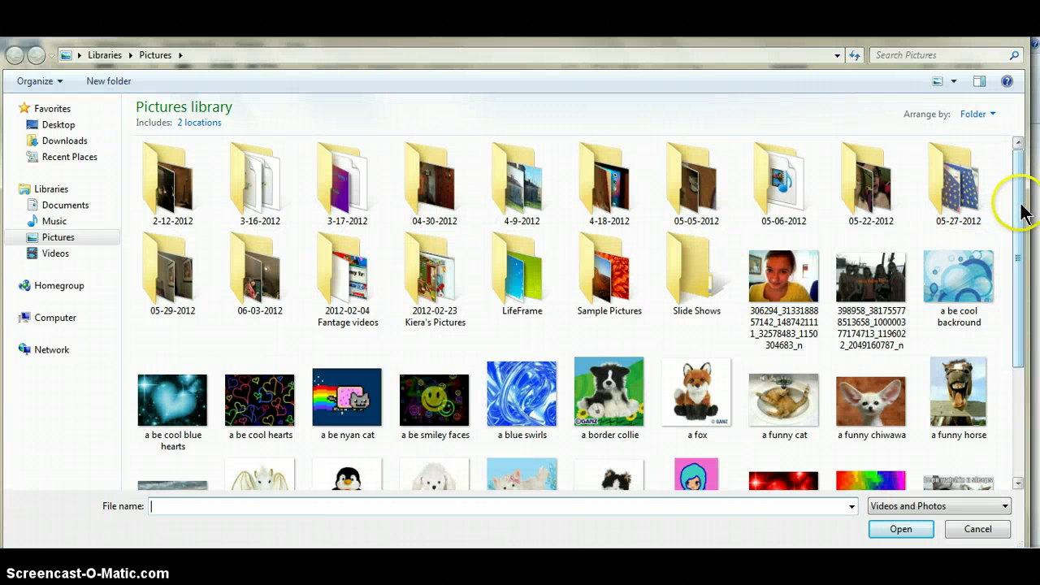
left_click_drag(1022, 204, 1008, 380)
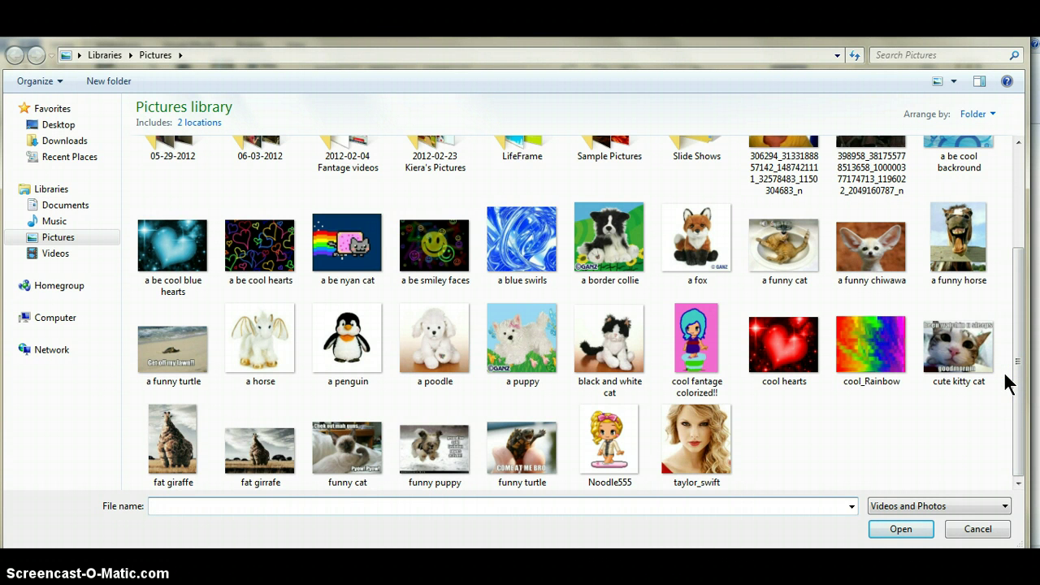
double_click(893, 344)
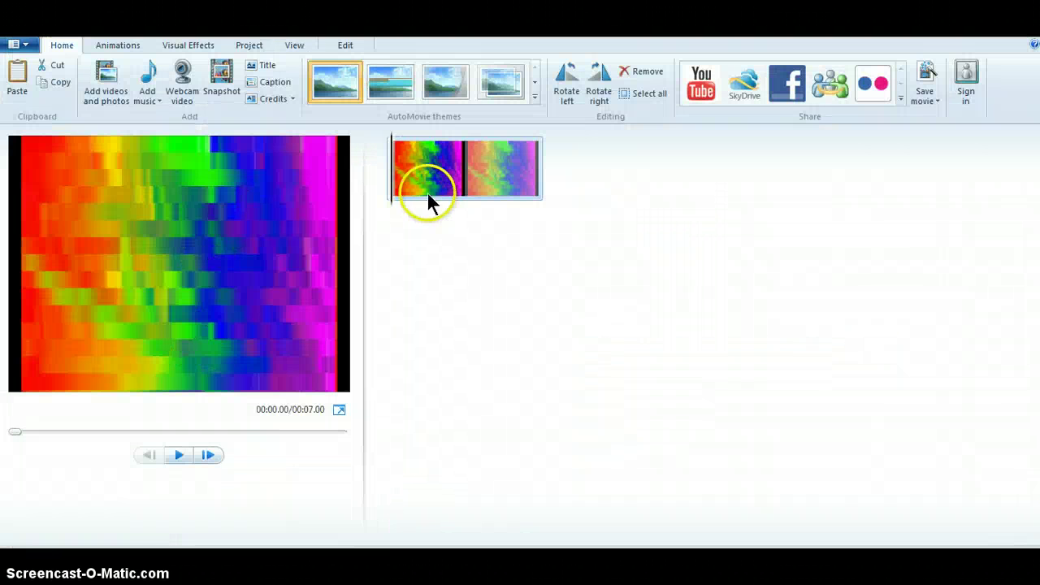
Copy the rainbow picture clip and paste it repeatedly until the movie runs 02:06, then return the playhead to the start
right_click(436, 166)
right_click(459, 174)
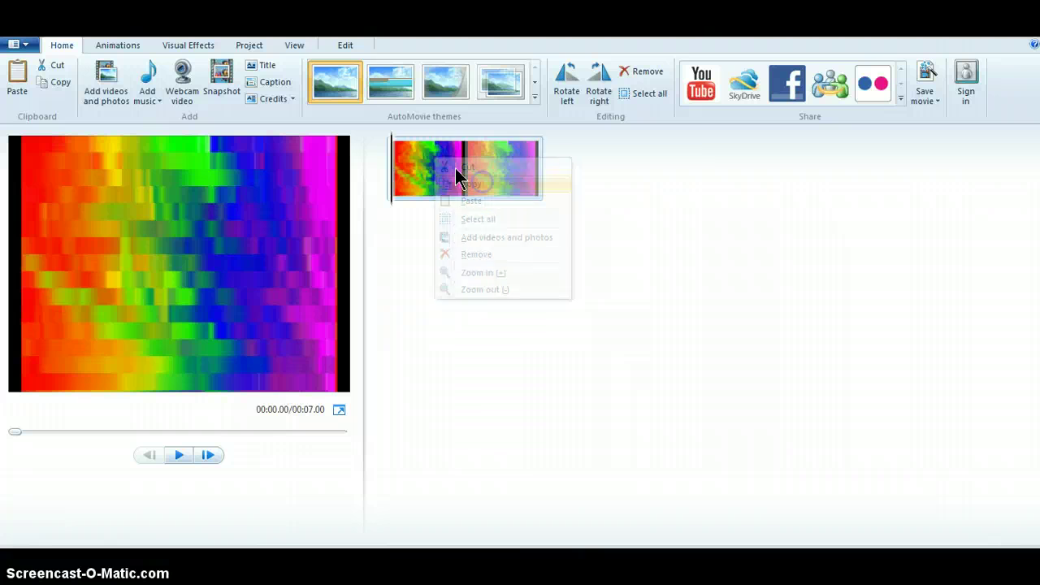
left_click(504, 211)
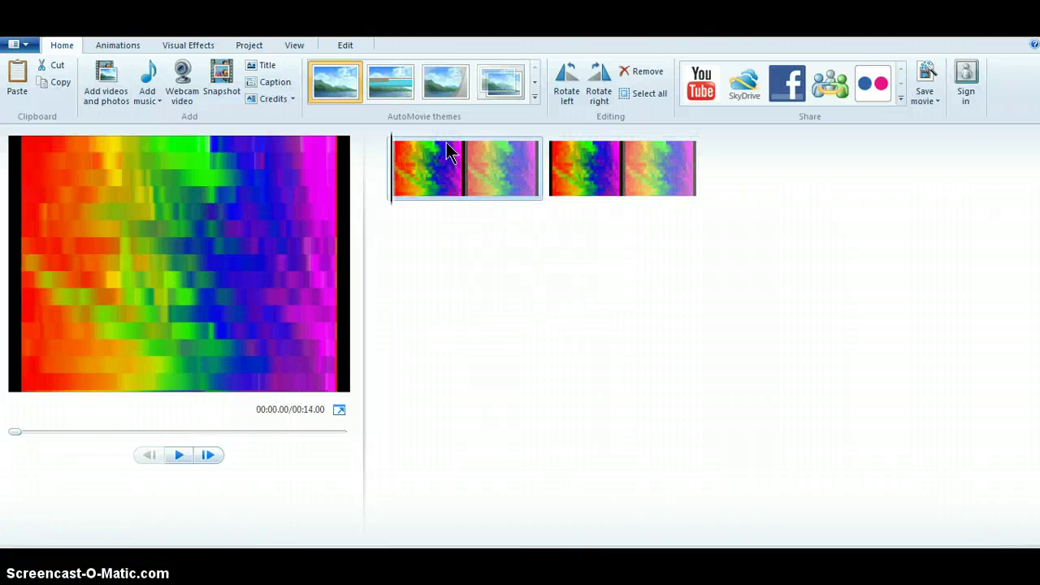
right_click(451, 153)
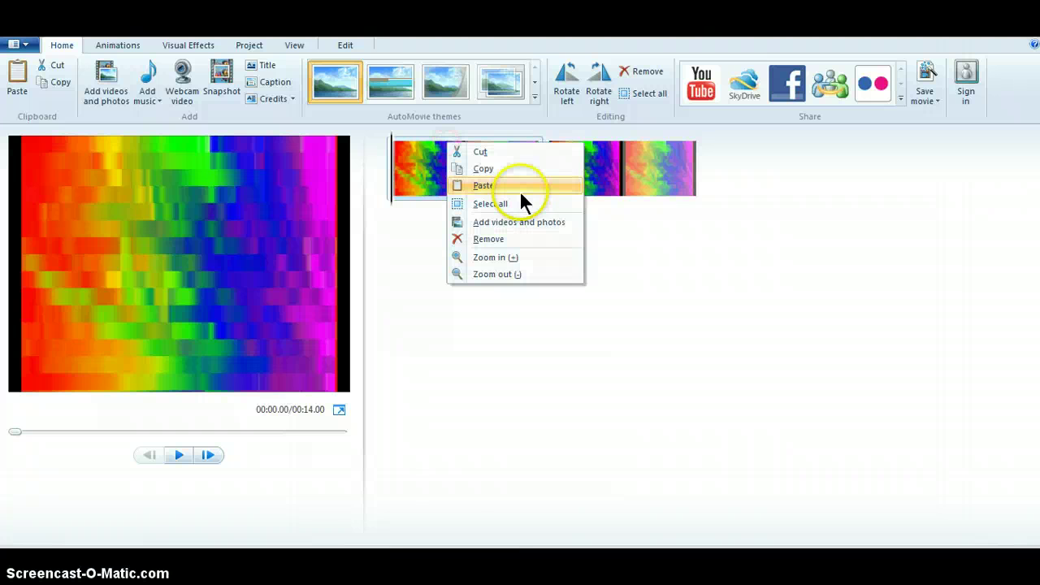
left_click(511, 187)
right_click(497, 178)
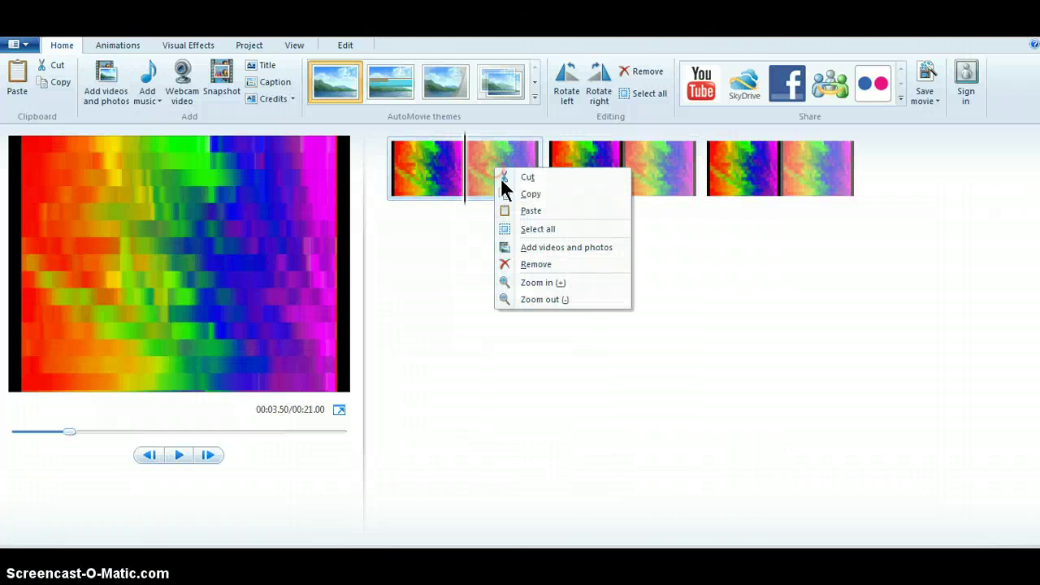
left_click(517, 212)
left_click(37, 436)
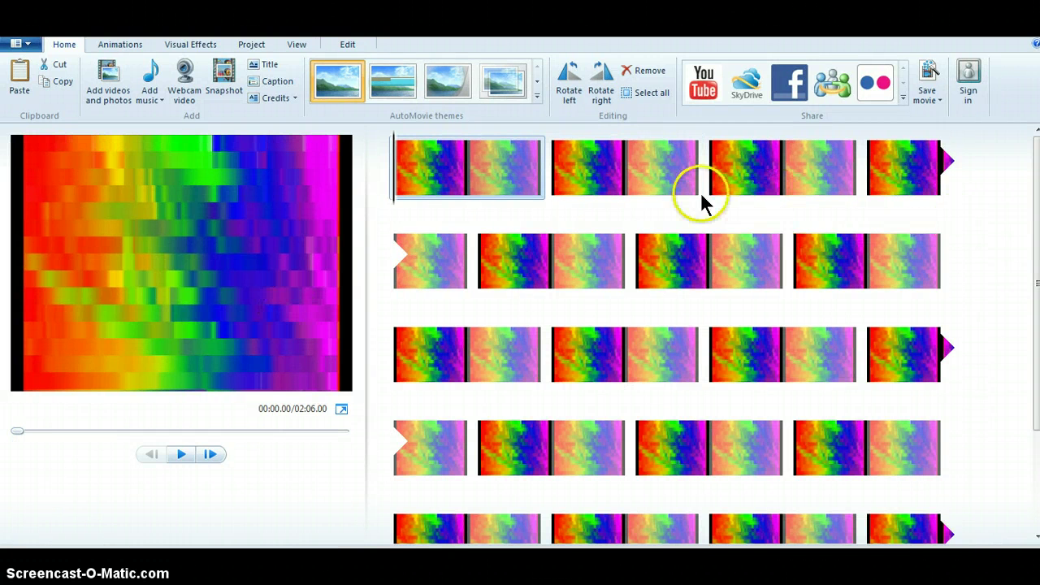
Add the song 02 Track 2 from the Music library as the movie's soundtrack
left_click(157, 70)
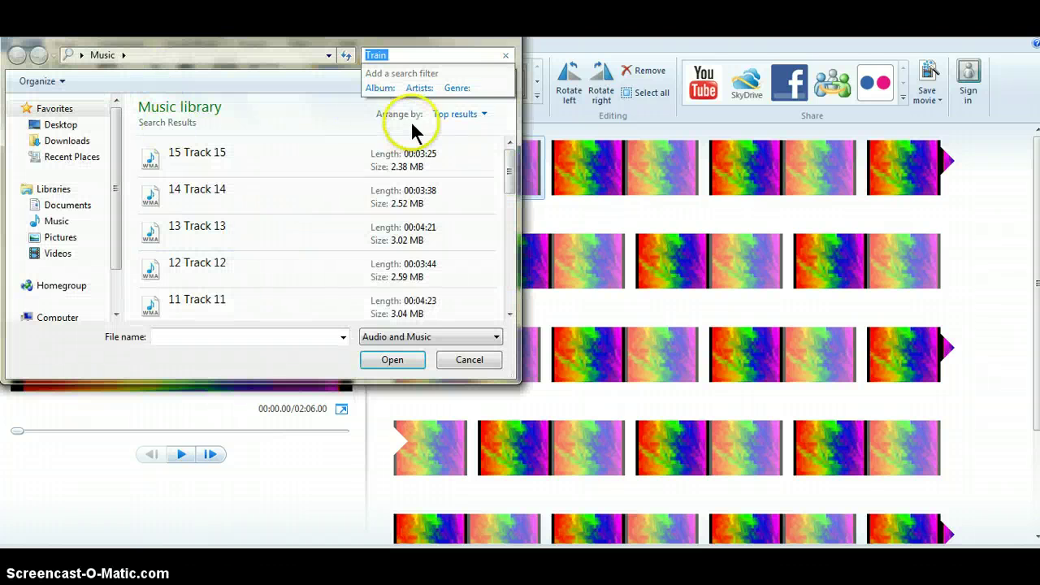
left_click_drag(506, 174, 502, 288)
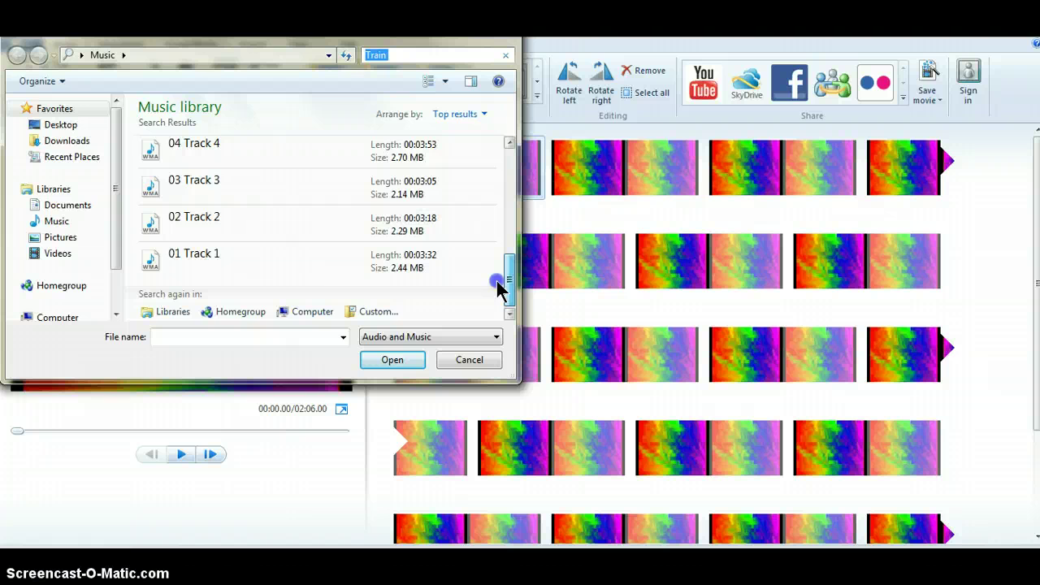
left_click(291, 221)
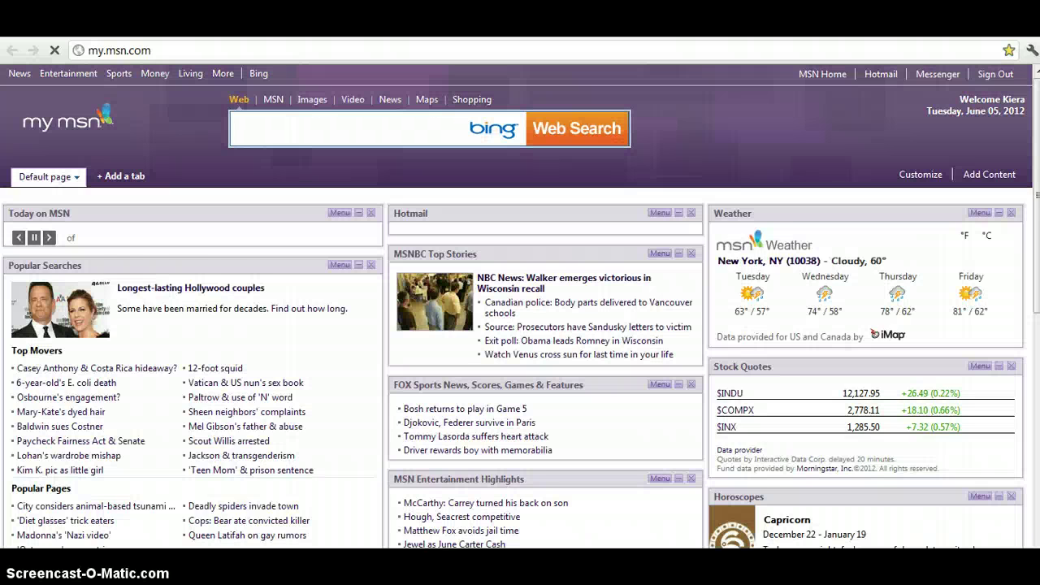
left_click(191, 49)
type("ww")
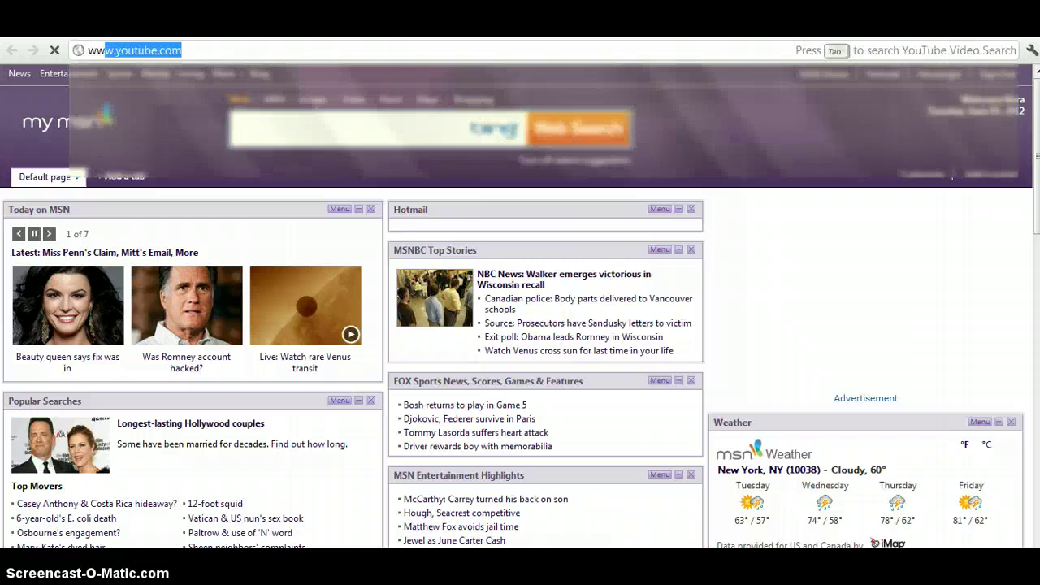
type("w.yo")
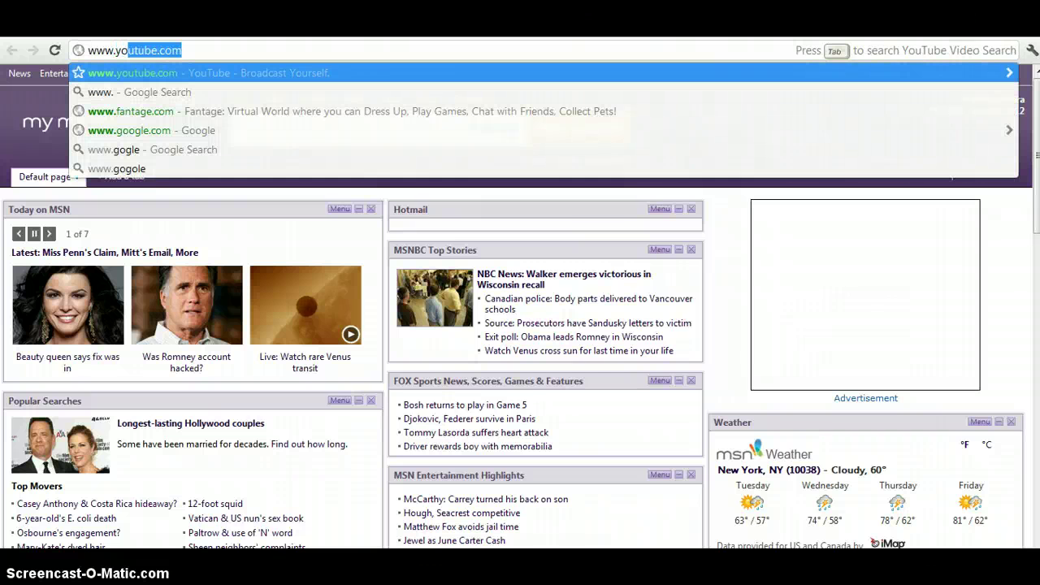
type("utube")
key("Return")
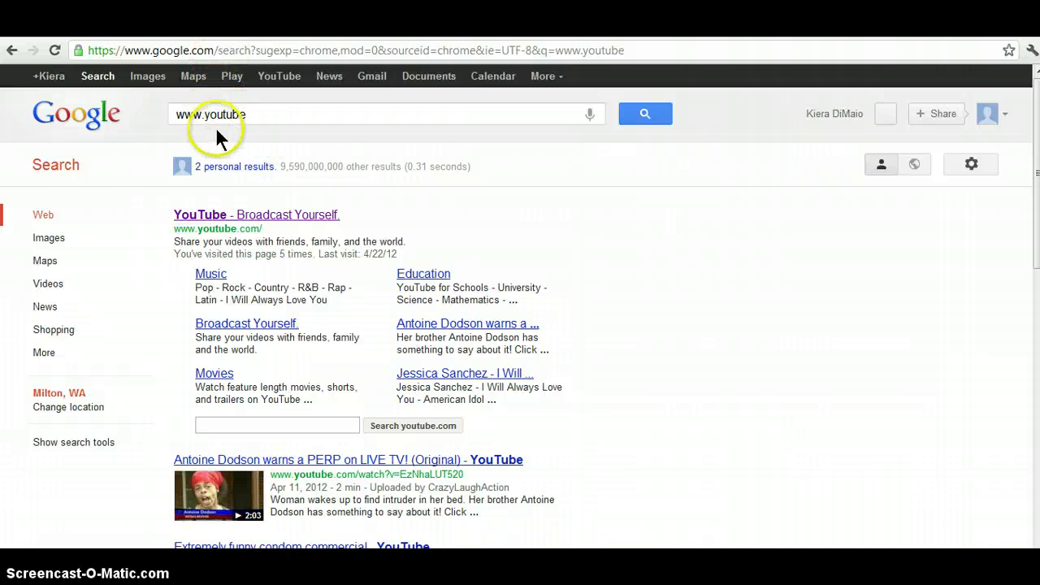
left_click(264, 223)
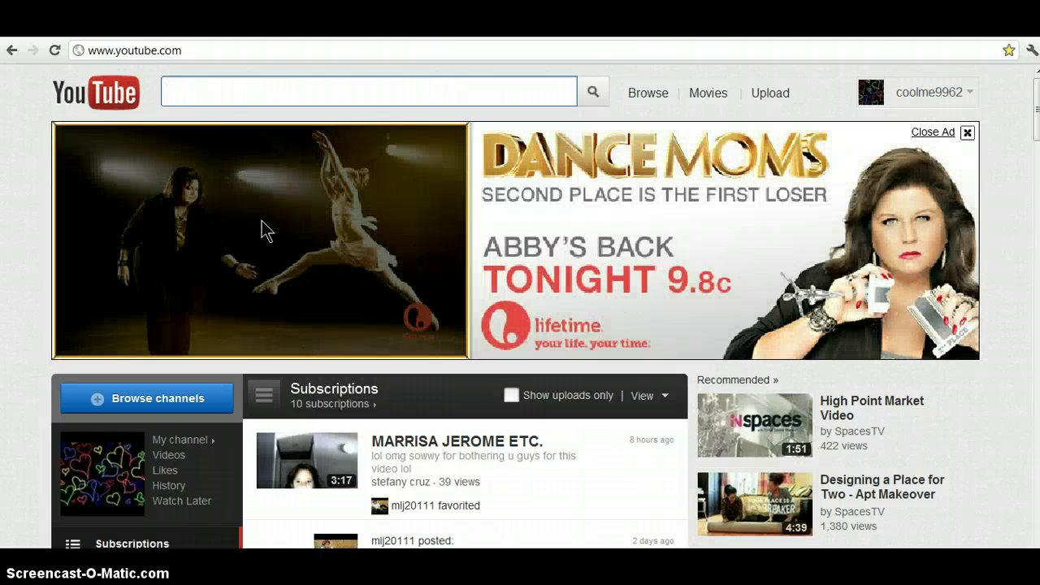
Search YouTube for "Train Drive By lyrics in description"
left_click(346, 104)
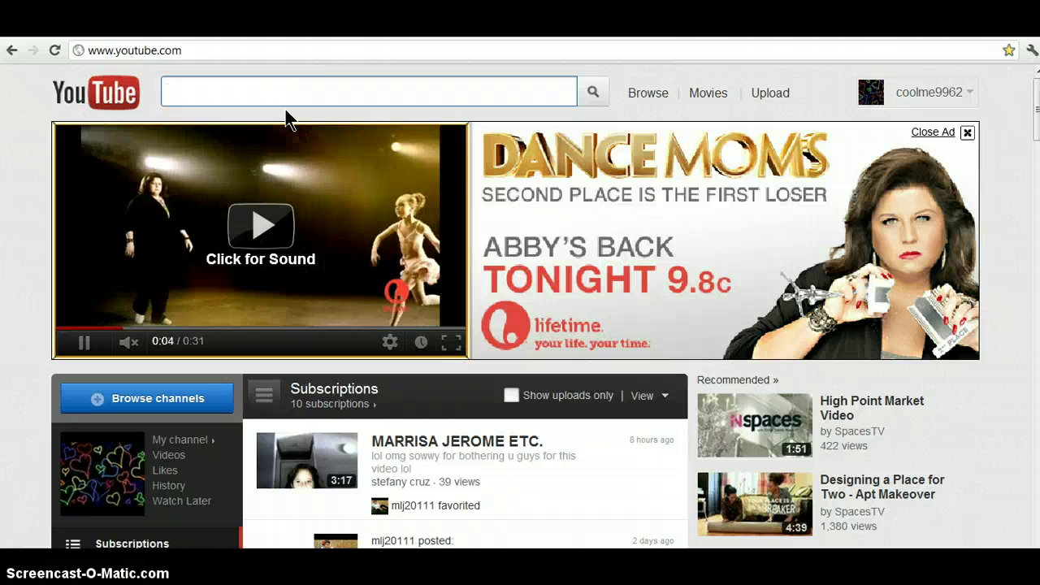
type("Dt")
key("BackSpace")
key("BackSpace")
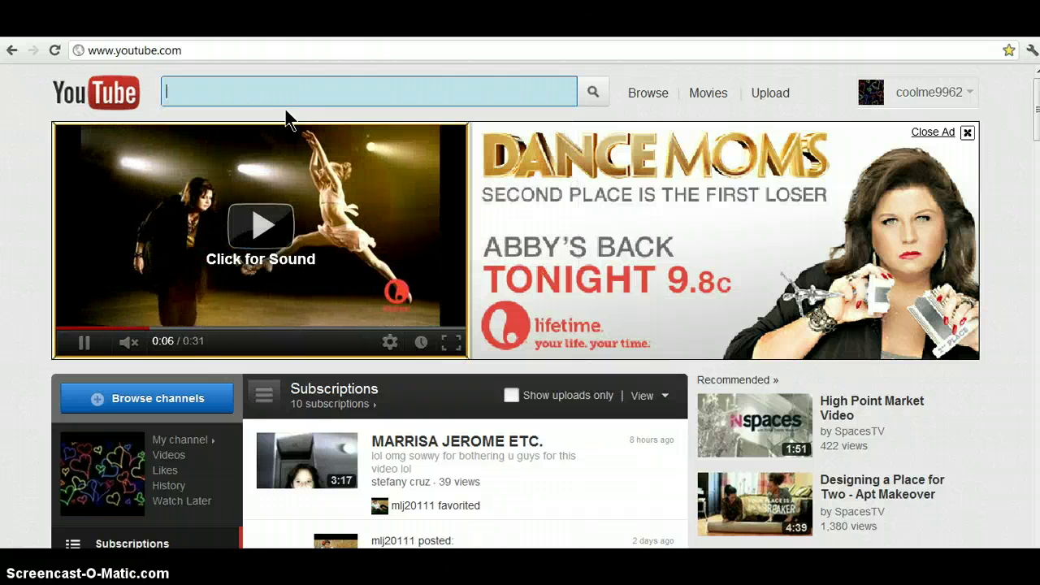
type("Train")
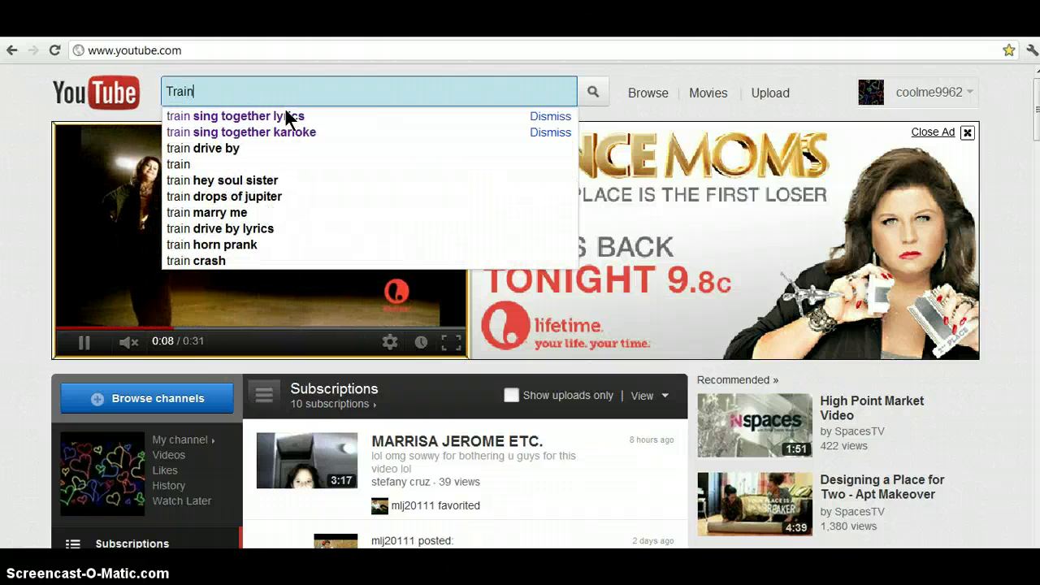
type(" Dri")
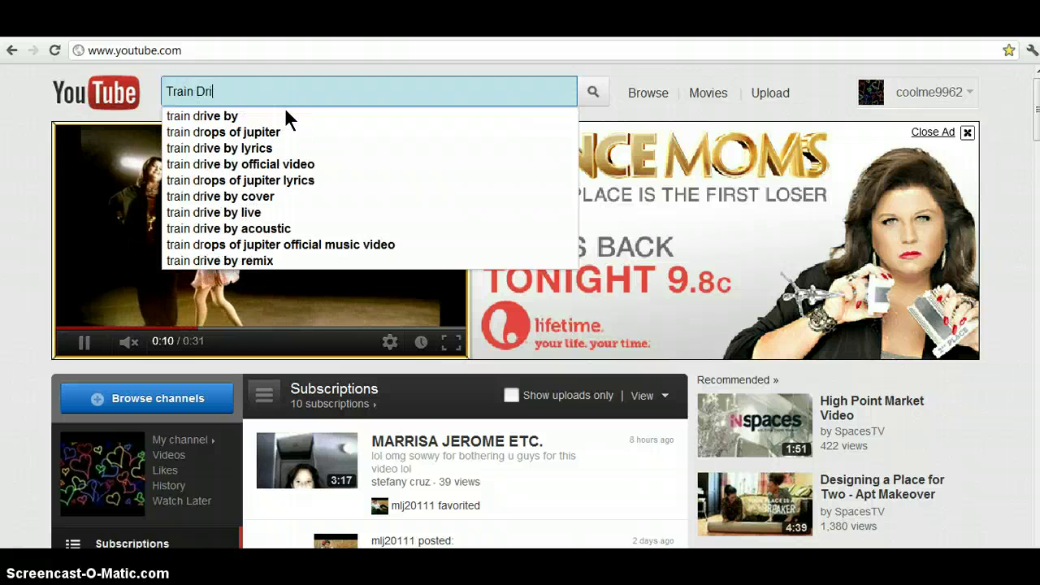
type("ve By")
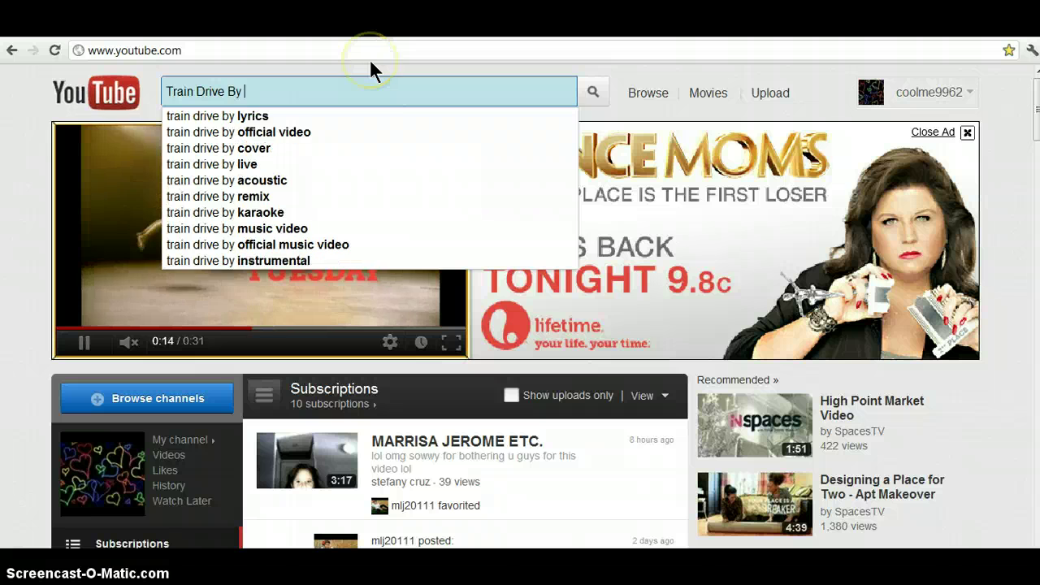
type(" lyr")
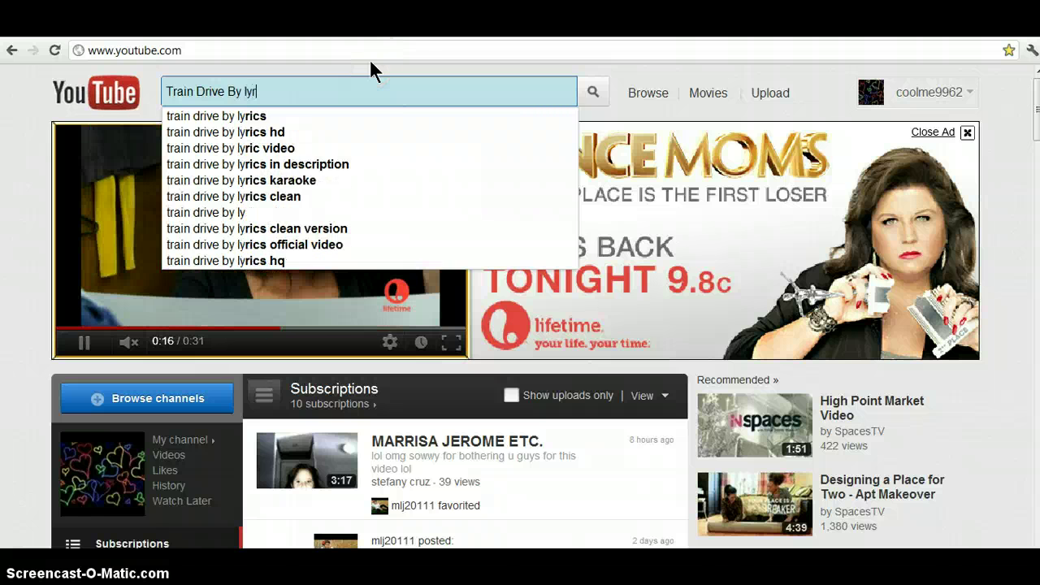
type("ics in sde")
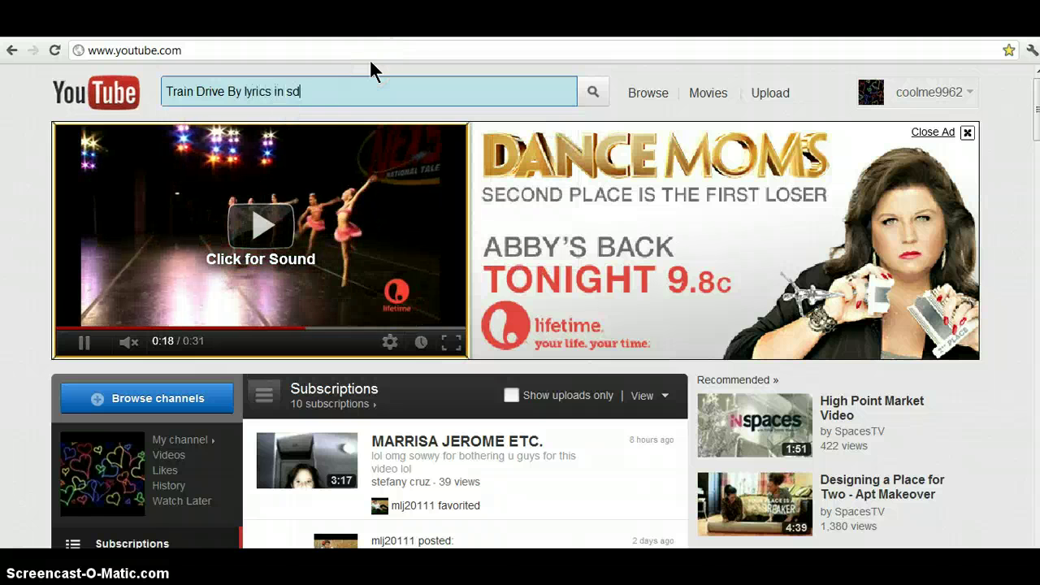
key("BackSpace")
key("BackSpace")
key("BackSpace")
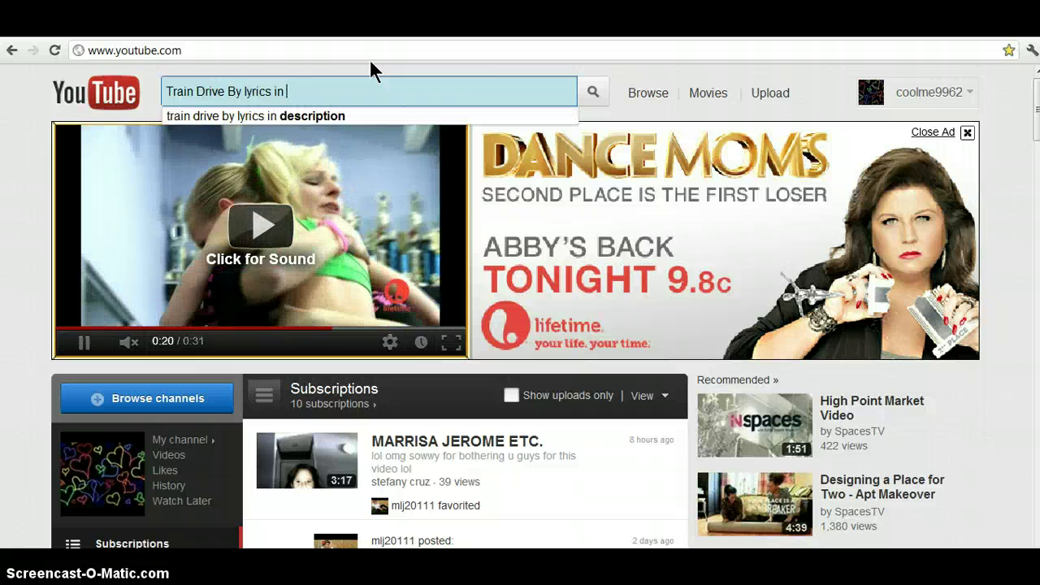
type("description")
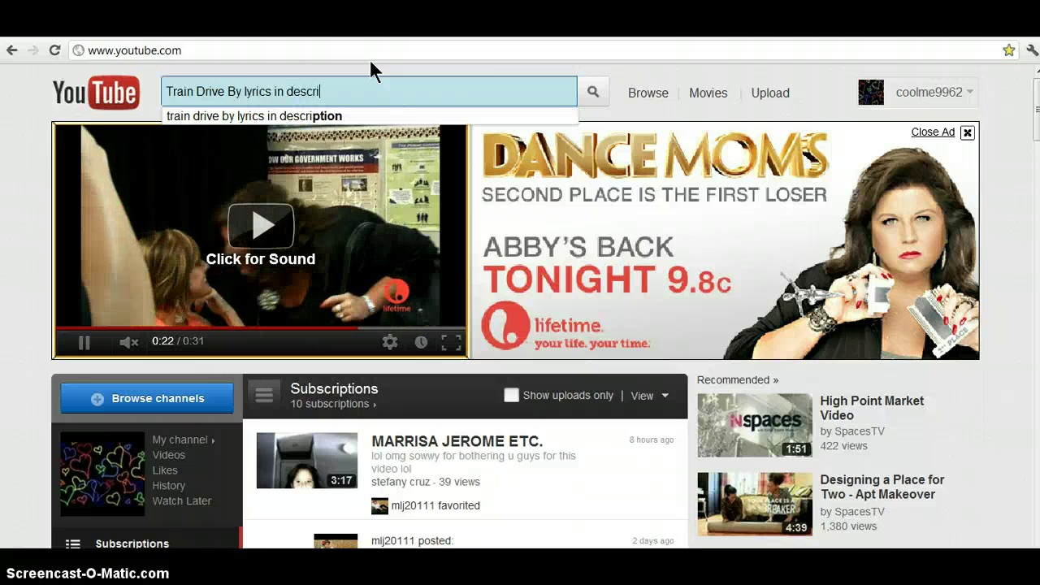
key("Return")
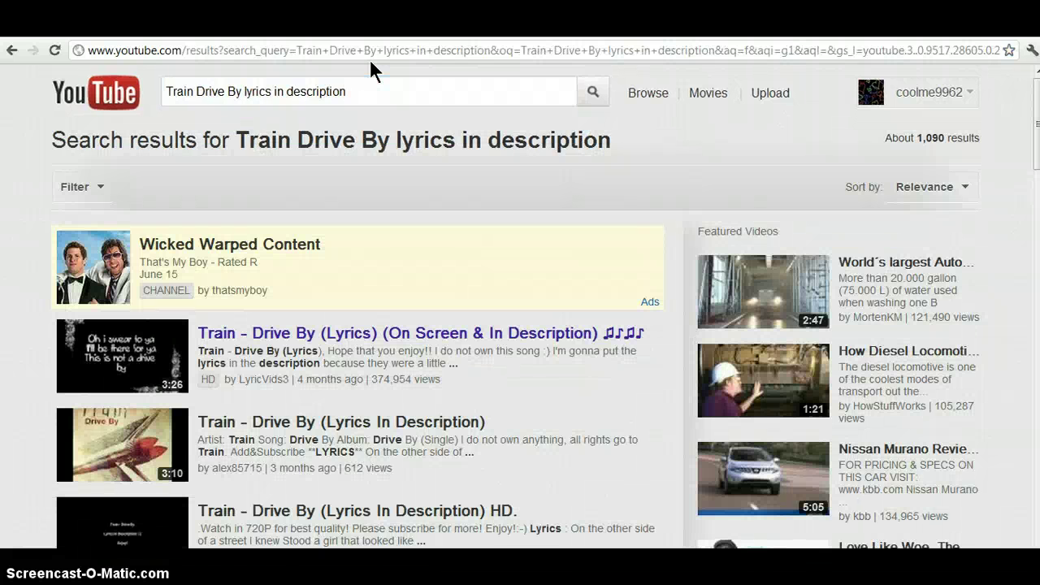
Open the LyricVids3 "Train - Drive By" video, highlight the opening lyrics in its description, and switch back to Windows Live Movie Maker
left_click(130, 366)
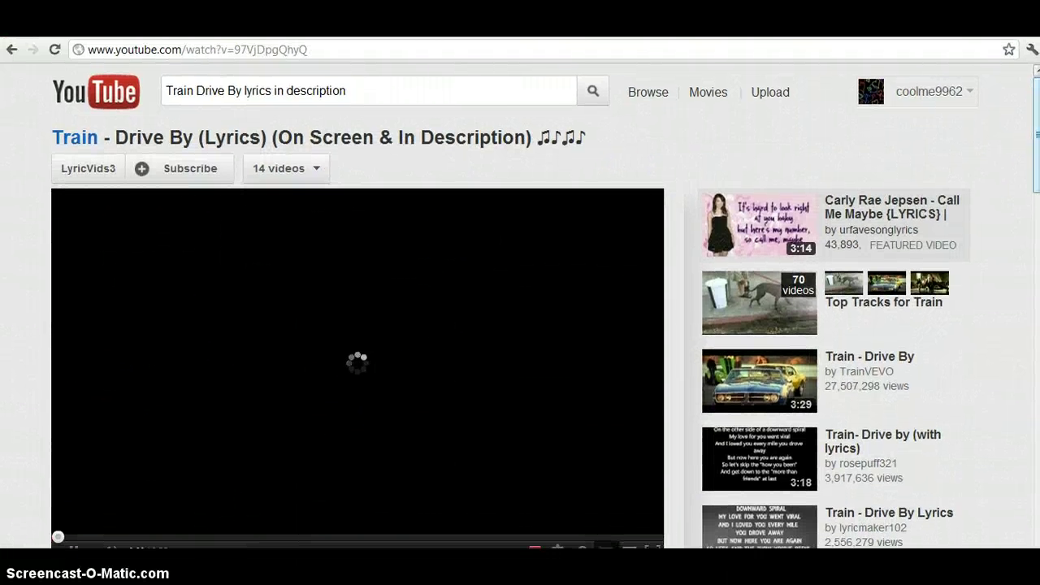
scroll(1010, 181, "down", 3)
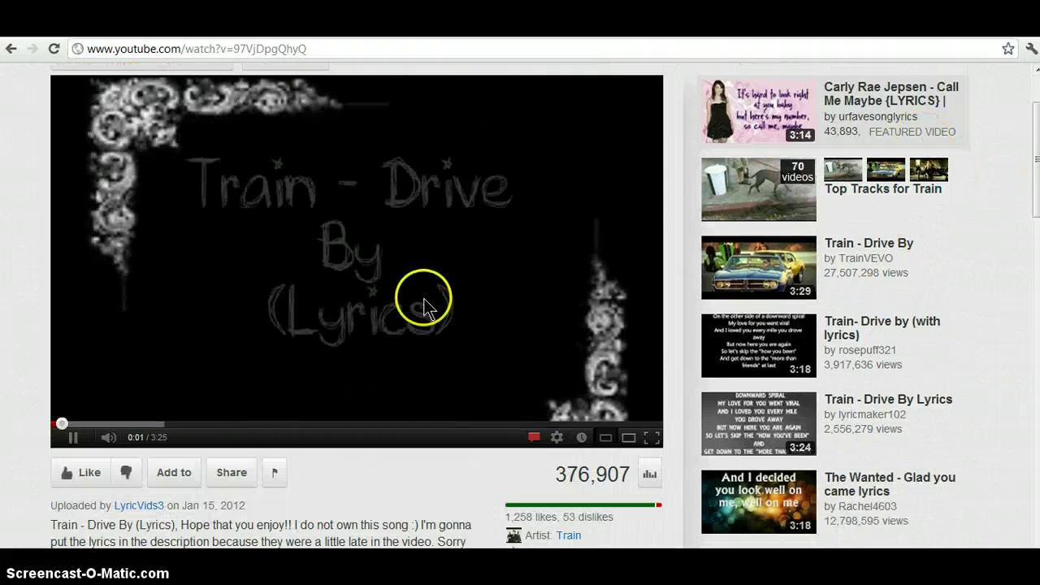
left_click_drag(1033, 105, 1034, 199)
left_click(360, 335)
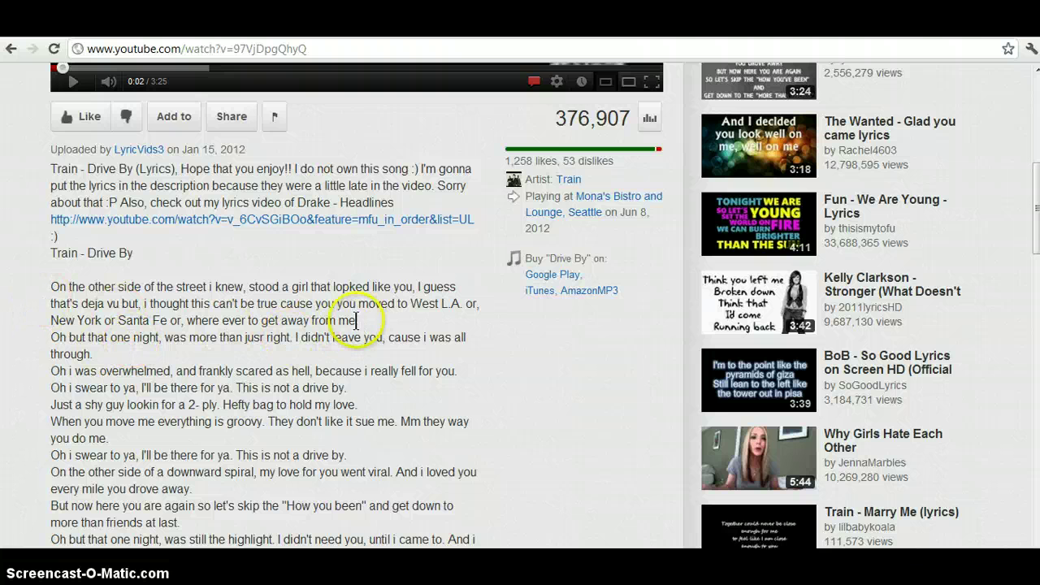
left_click_drag(312, 303, 54, 283)
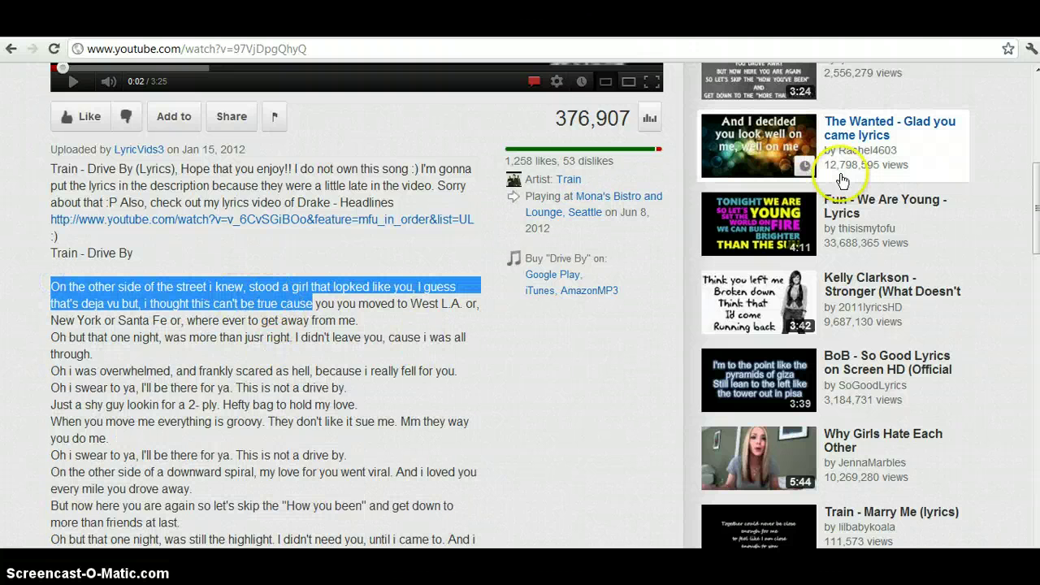
key("alt+Tab")
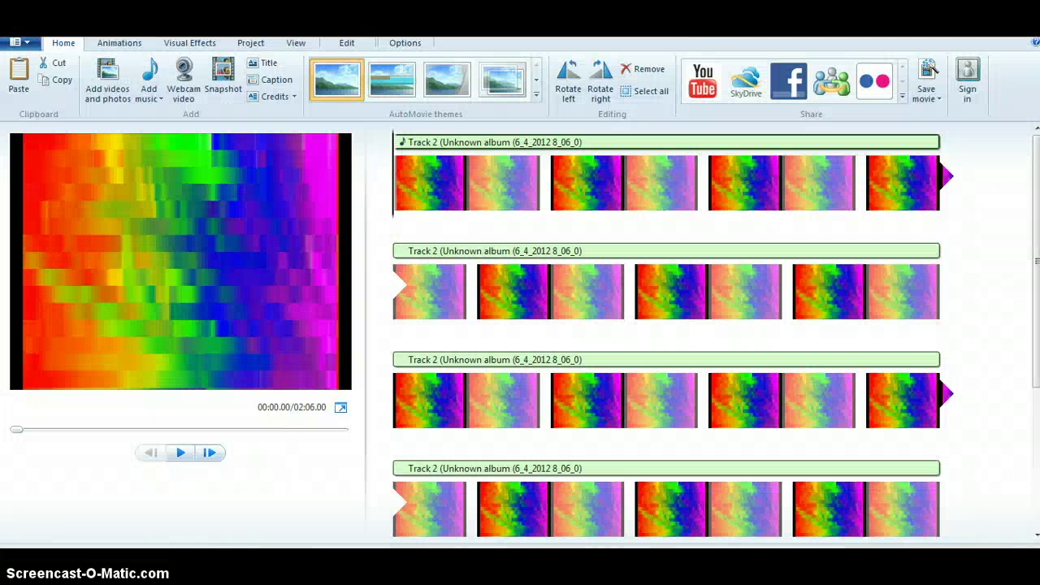
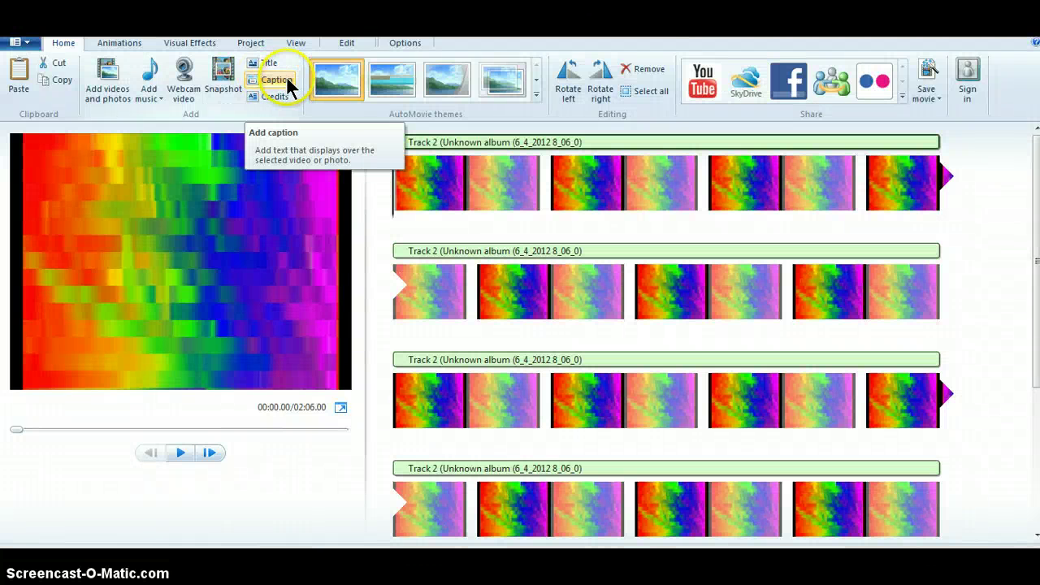
Add a caption to the first rainbow clip and clear its placeholder text
left_click(286, 77)
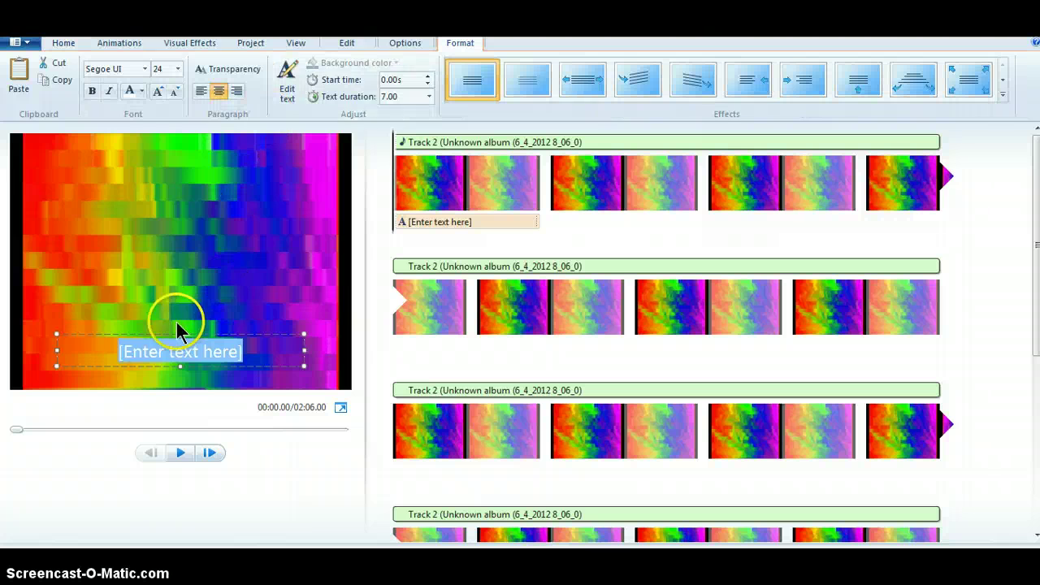
left_click(156, 331)
key("ctrl+a")
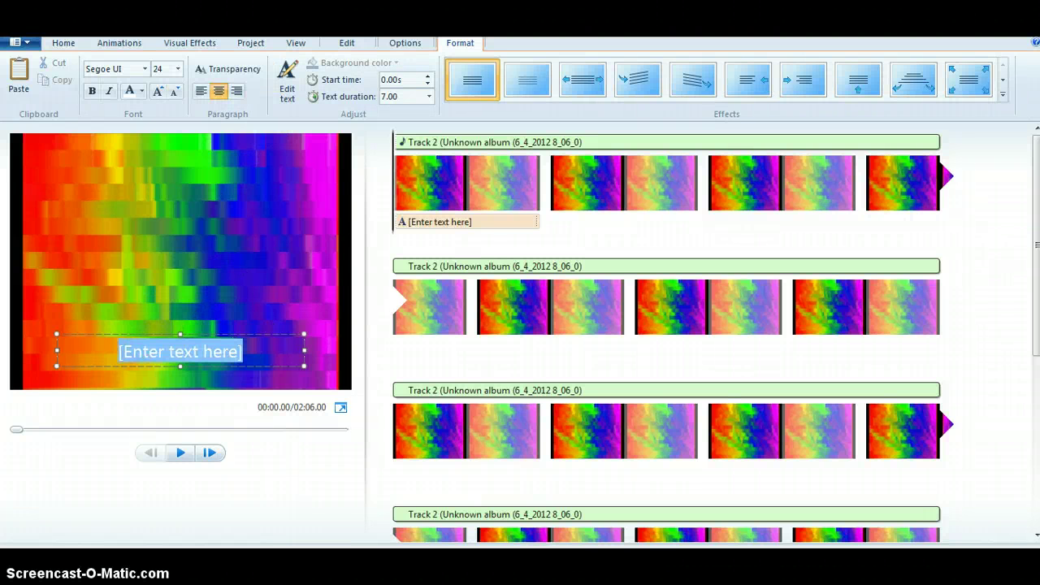
key("BackSpace")
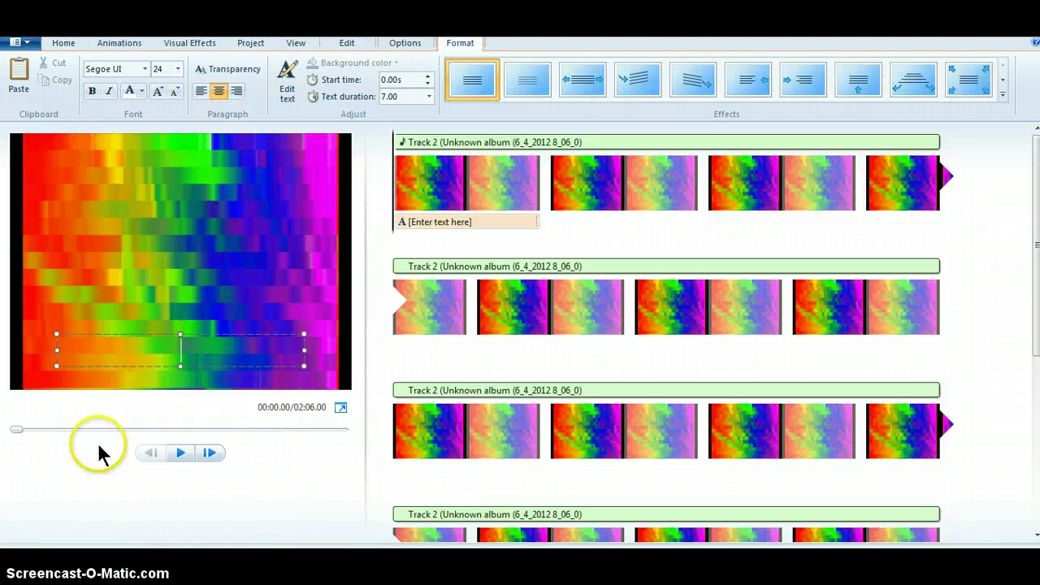
Leave the empty caption and play the movie preview from the beginning with its soundtrack
left_click(61, 42)
left_click(180, 454)
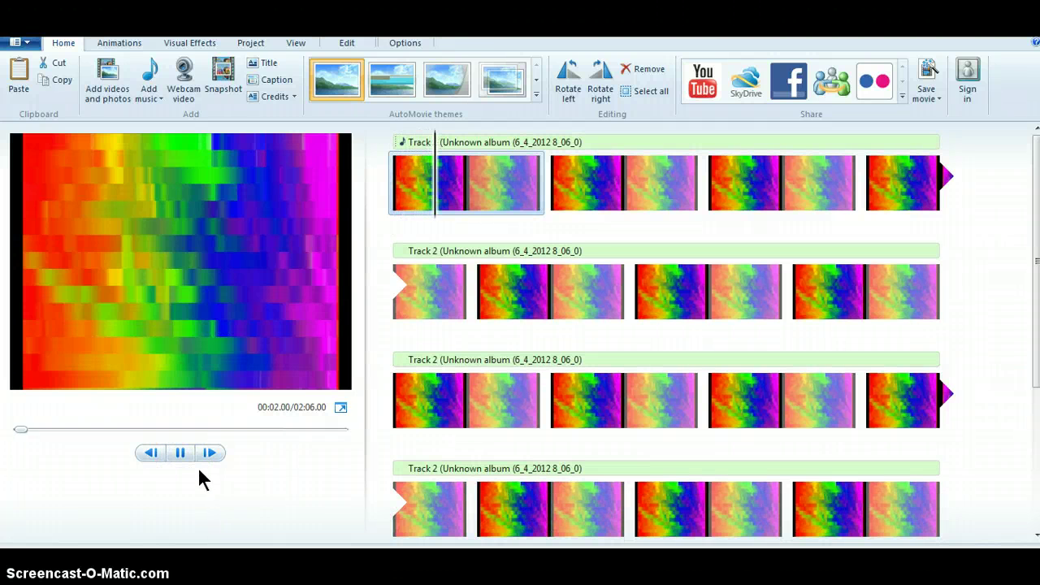
Add a caption at 3.24 s in the first clip, move it to mid-frame and apply the horizontal stretching text effect
left_click(182, 448)
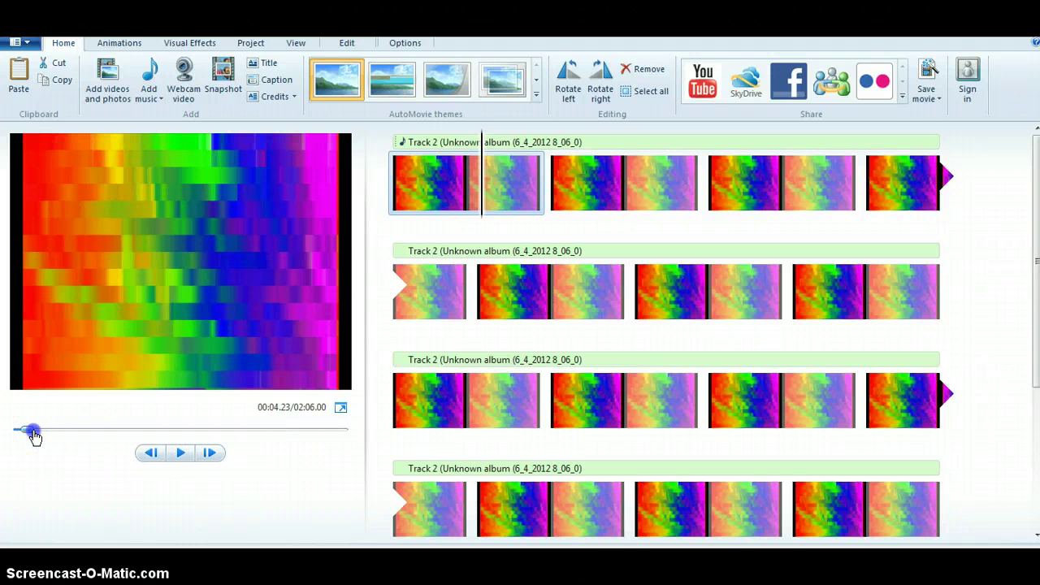
left_click_drag(34, 437, 31, 437)
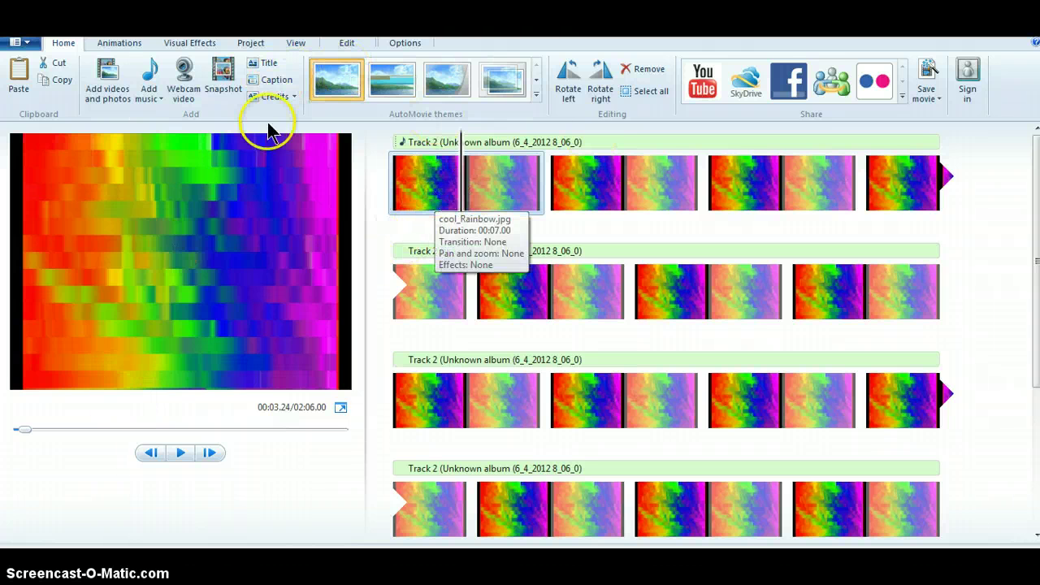
left_click(271, 79)
left_click_drag(142, 320, 151, 256)
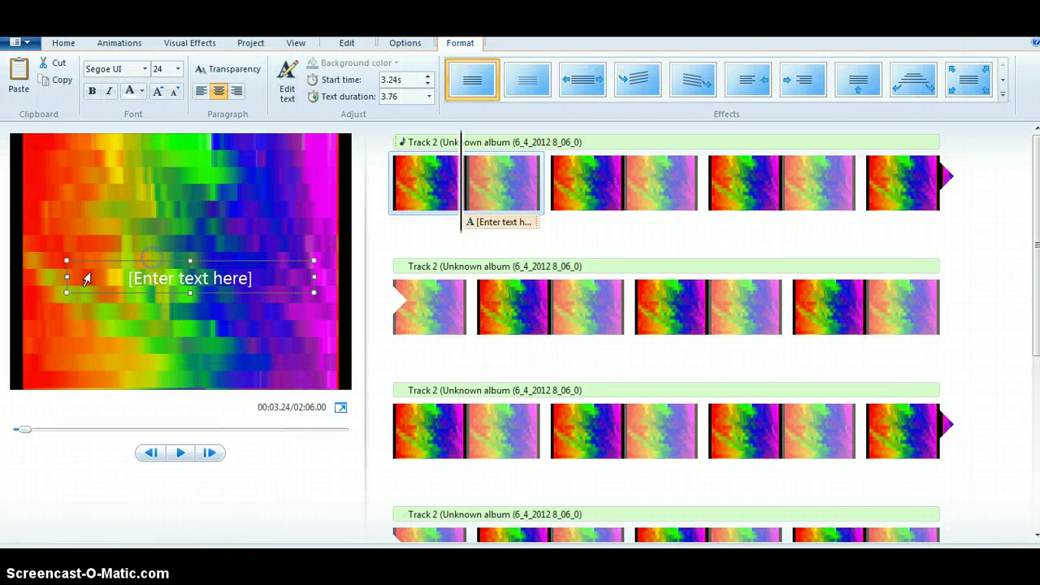
left_click(591, 80)
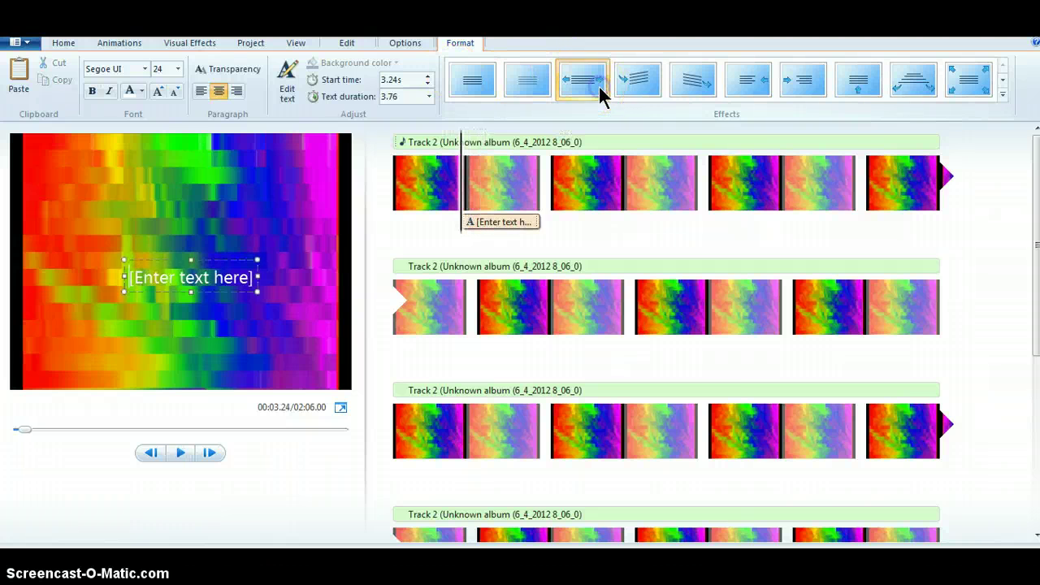
Add a mid-frame caption at 2.36 s and replace its placeholder with the opening lyrics from "On the other side" to "can't be true cause"
left_click(22, 433)
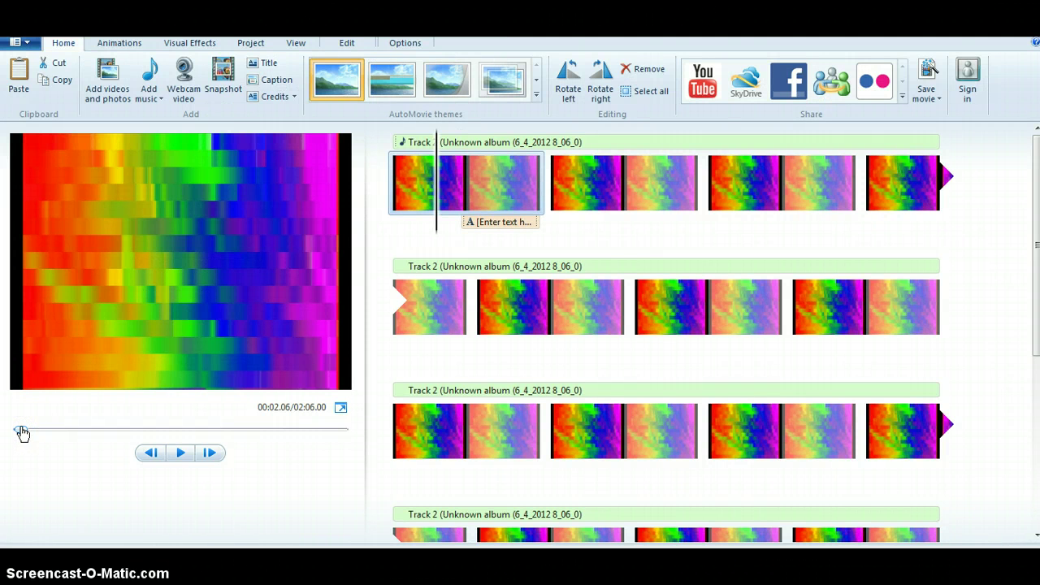
left_click_drag(23, 434, 24, 432)
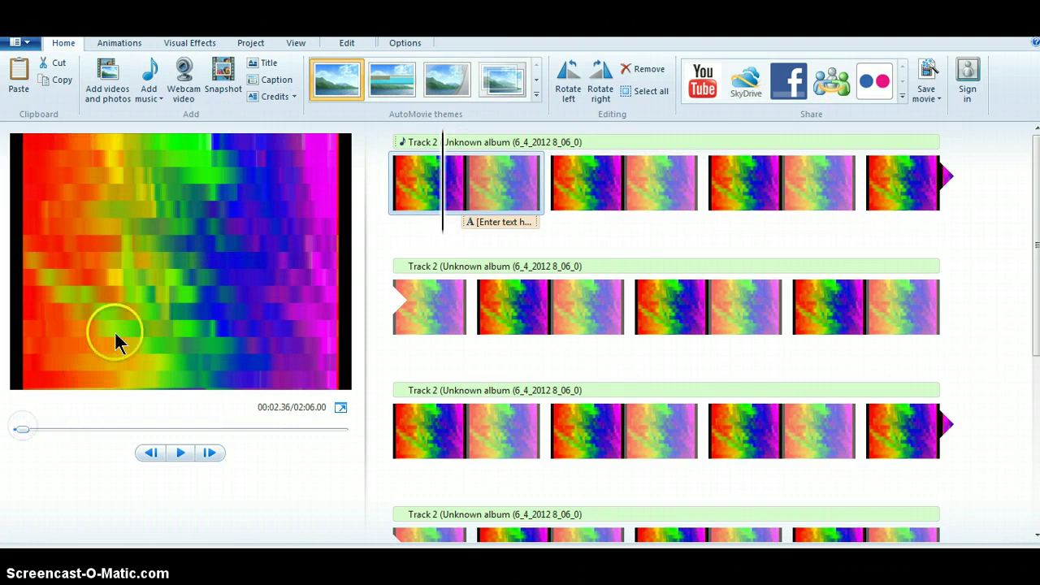
left_click(274, 83)
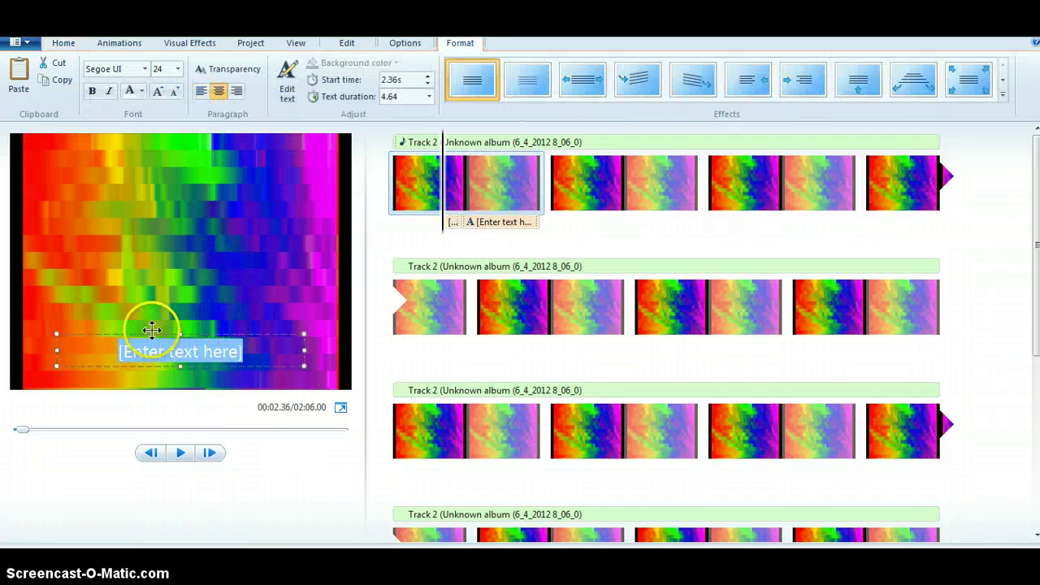
left_click_drag(146, 341, 151, 271)
left_click(258, 290)
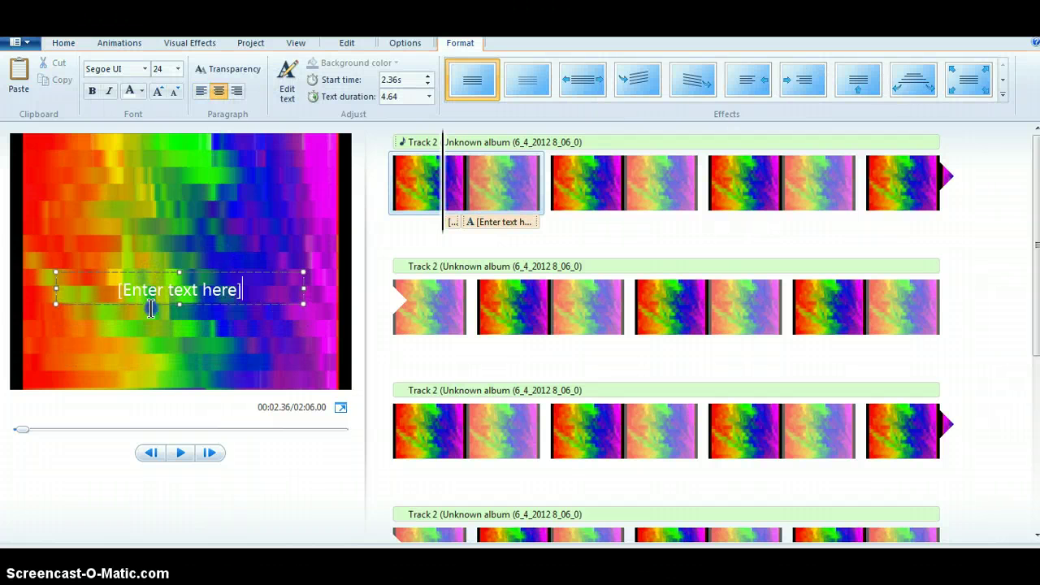
key("Delete")
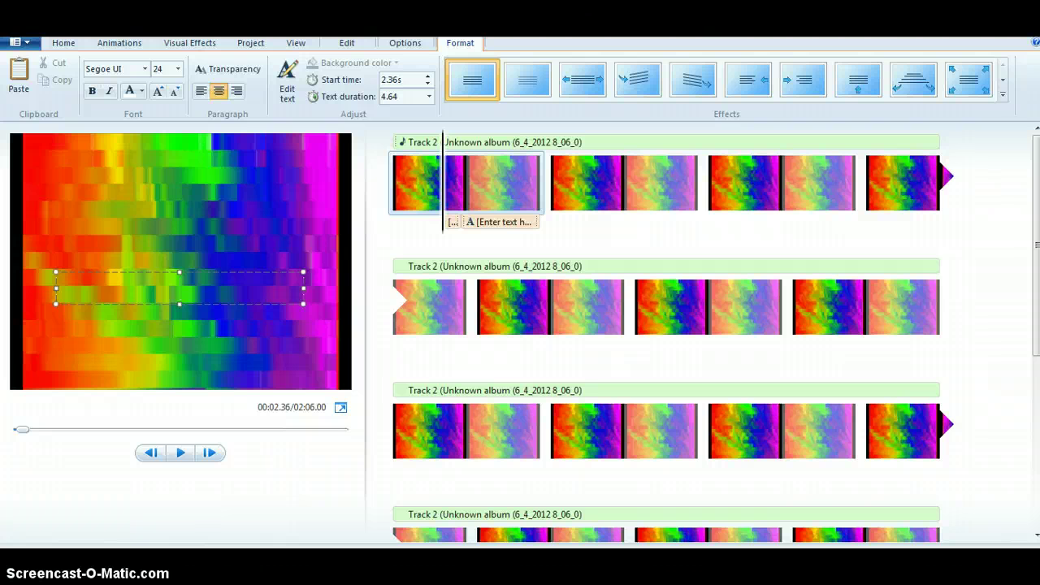
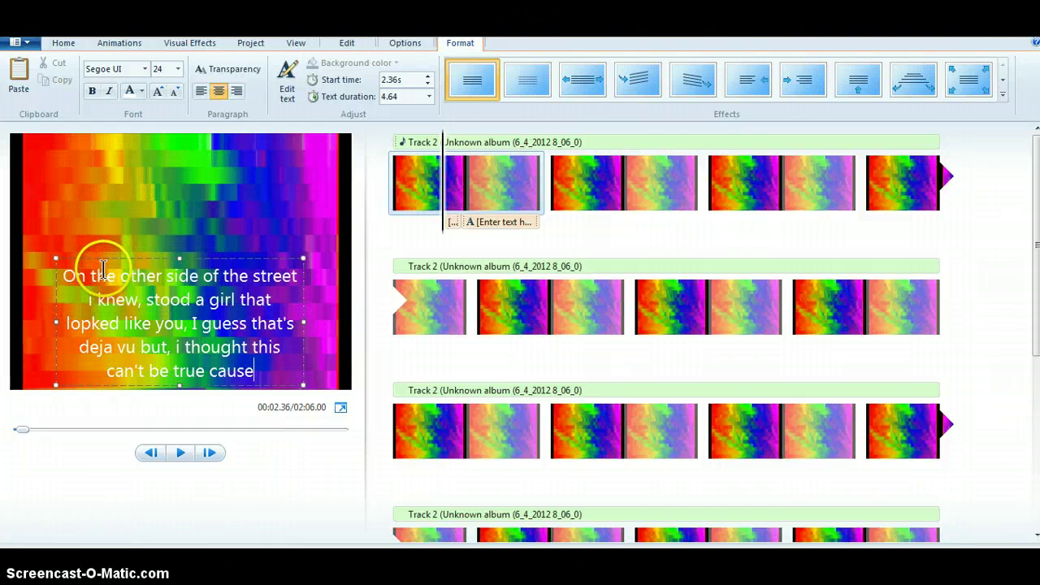
Move the lyrics caption up and widen its text box to span the full width of the rainbow image
left_click_drag(104, 258, 110, 208)
left_click_drag(61, 272, 25, 270)
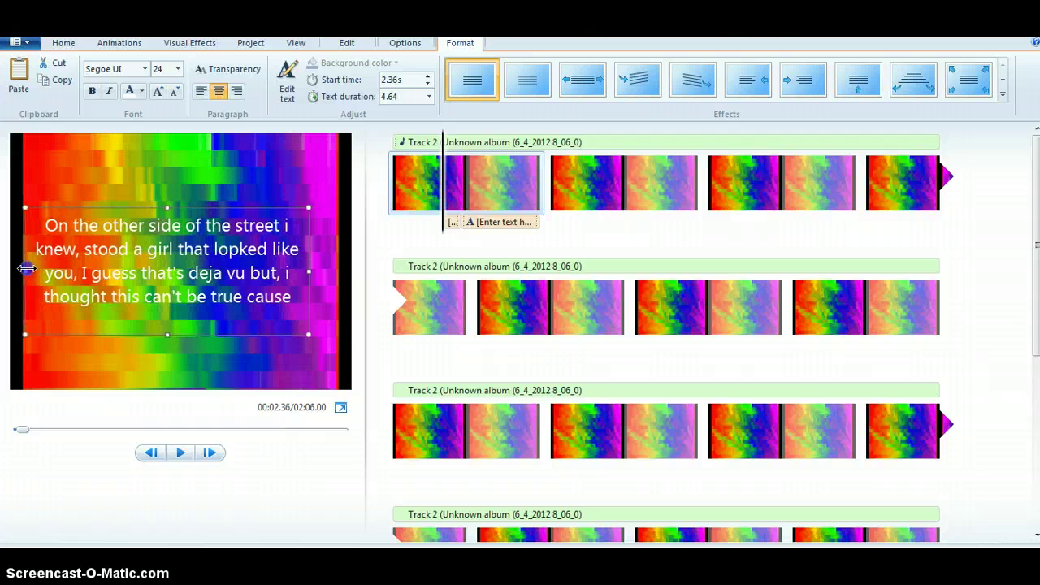
left_click_drag(309, 256, 337, 269)
Set the font of all the lyrics caption text to Segoe UI Semibold
left_click_drag(273, 290, 36, 216)
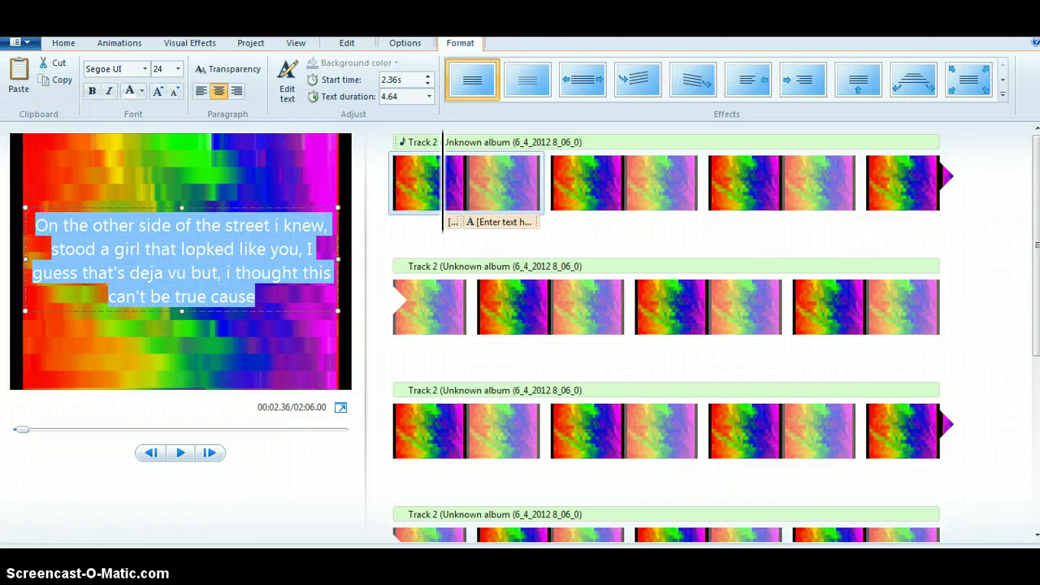
left_click(145, 69)
left_click_drag(216, 186, 217, 302)
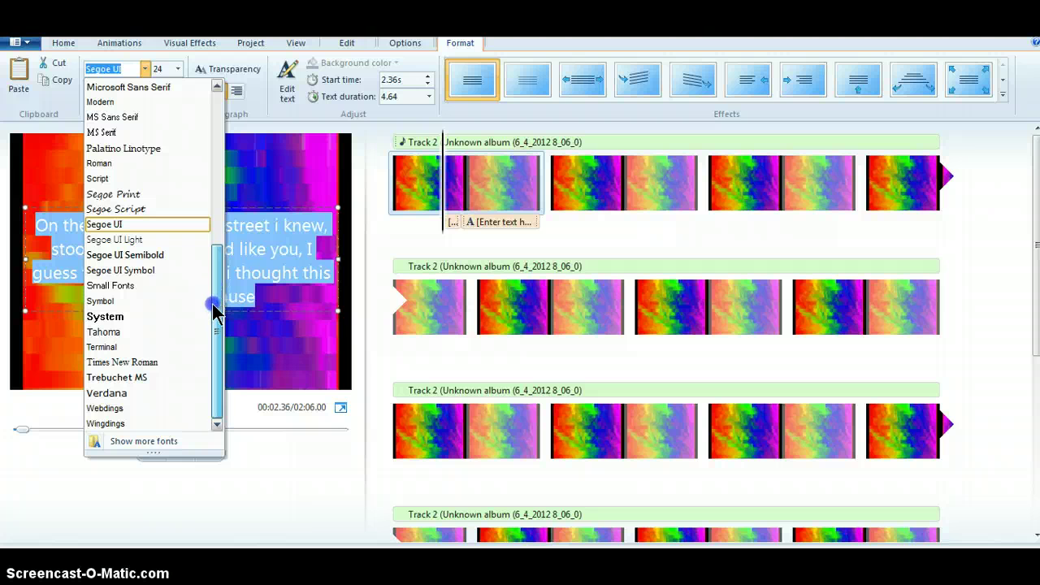
left_click_drag(218, 316, 216, 290)
left_click(179, 295)
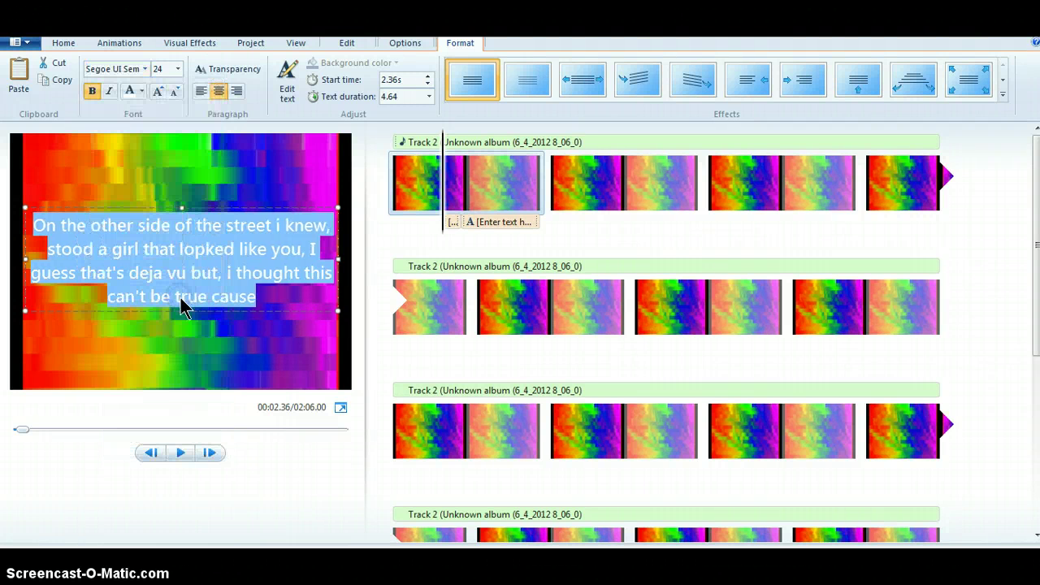
Shift the lyrics caption slightly lower and set its text colour to Automatic black
left_click_drag(158, 314, 163, 321)
left_click(274, 325)
left_click_drag(274, 304, 10, 202)
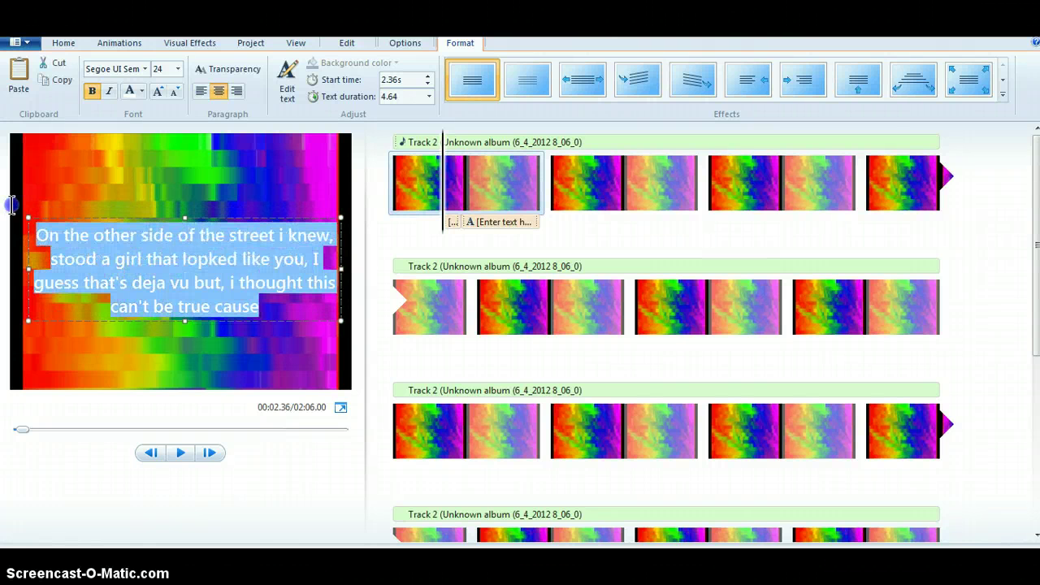
left_click(140, 91)
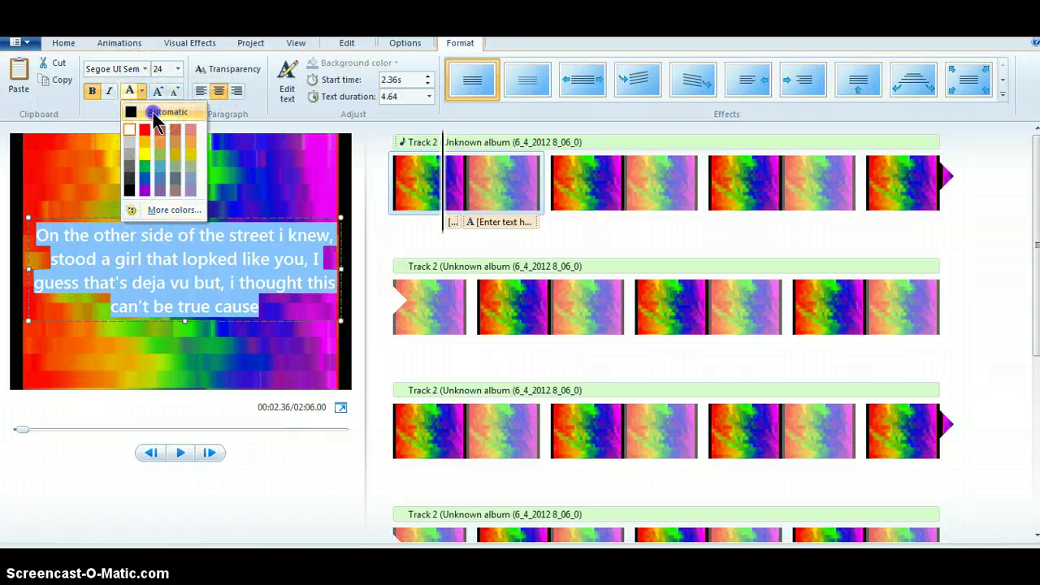
left_click(156, 113)
left_click(203, 186)
left_click(231, 158)
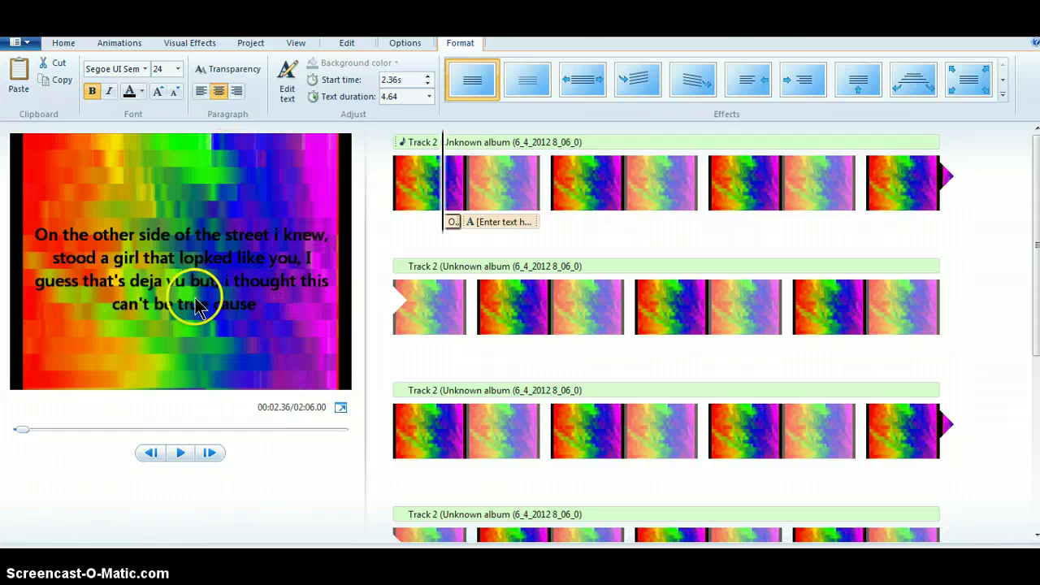
Set the font size of all the lyrics caption text to 36
left_click(255, 308)
key("BackSpace")
type("e")
left_click_drag(259, 307, 47, 232)
left_click(178, 69)
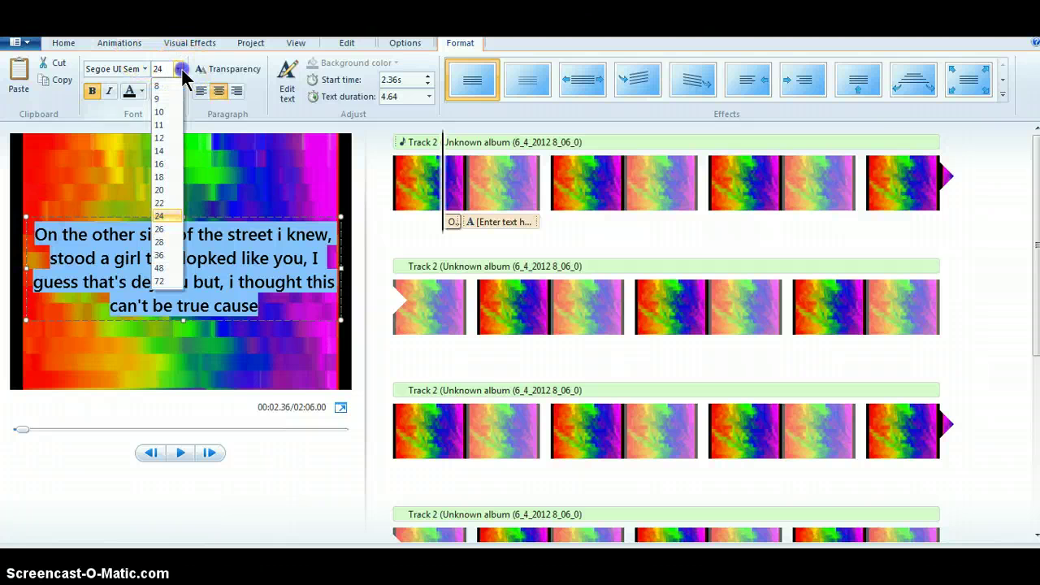
left_click(161, 256)
left_click(128, 214)
Move the lyrics caption up and stretch its text box to the full frame height so that every line fits
mouse_move(128, 187)
left_mouse_down()
mouse_move(125, 165)
mouse_move(123, 178)
left_mouse_up()
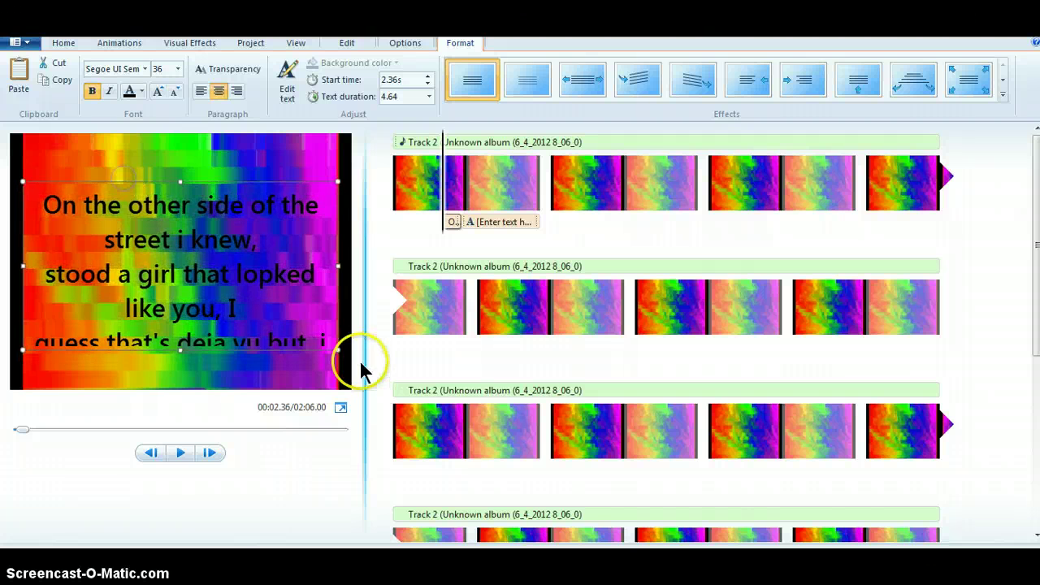
left_click_drag(183, 350, 180, 395)
left_click_drag(147, 180, 147, 137)
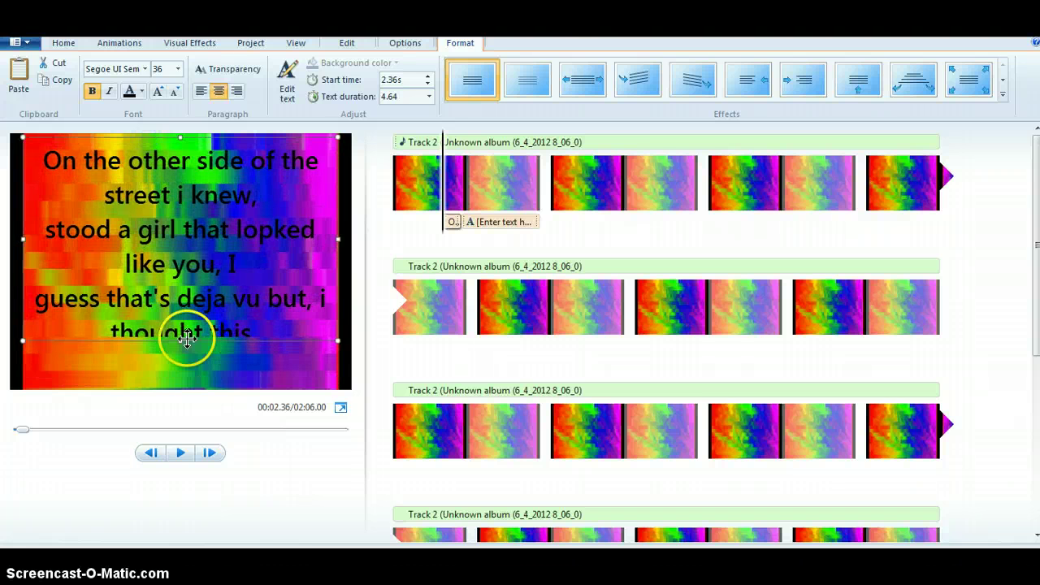
left_click_drag(180, 342, 181, 395)
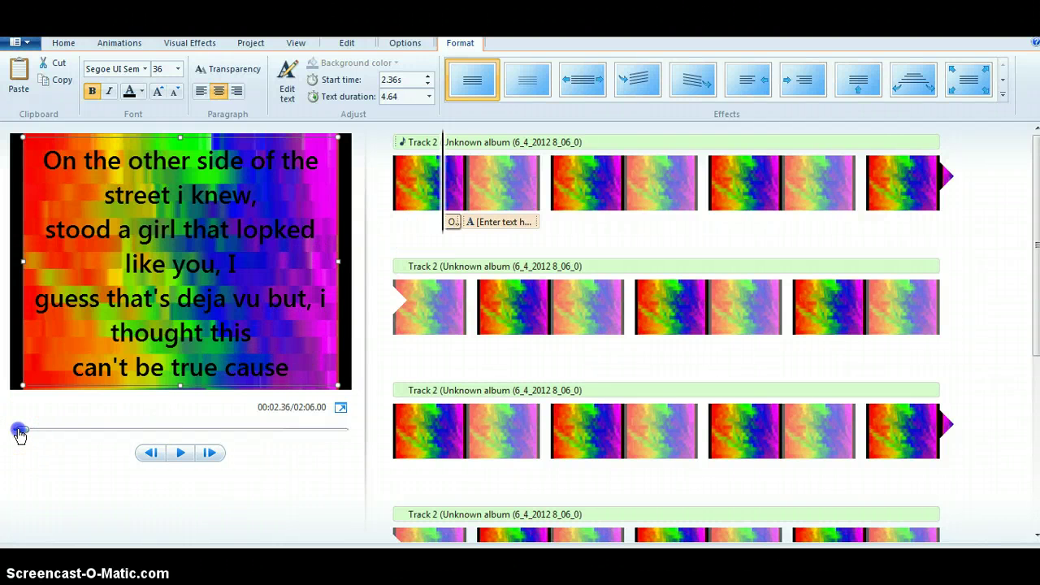
Remove the leftover "[Enter text here]" caption from the first clip and preview the movie from the beginning
left_click_drag(19, 435, 13, 431)
left_click(182, 453)
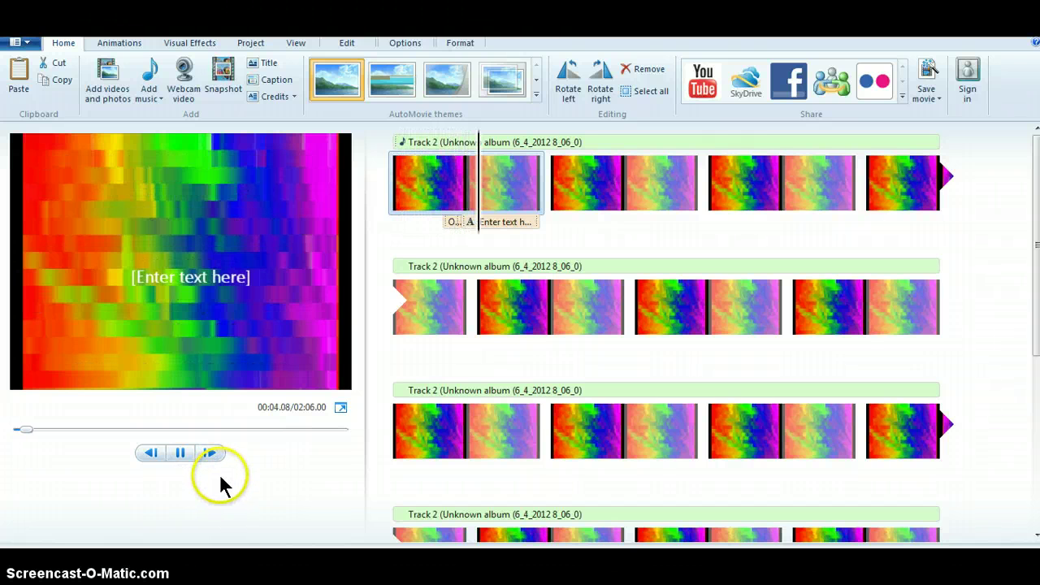
left_click(207, 280)
left_click_drag(257, 279, 86, 274)
key("Delete")
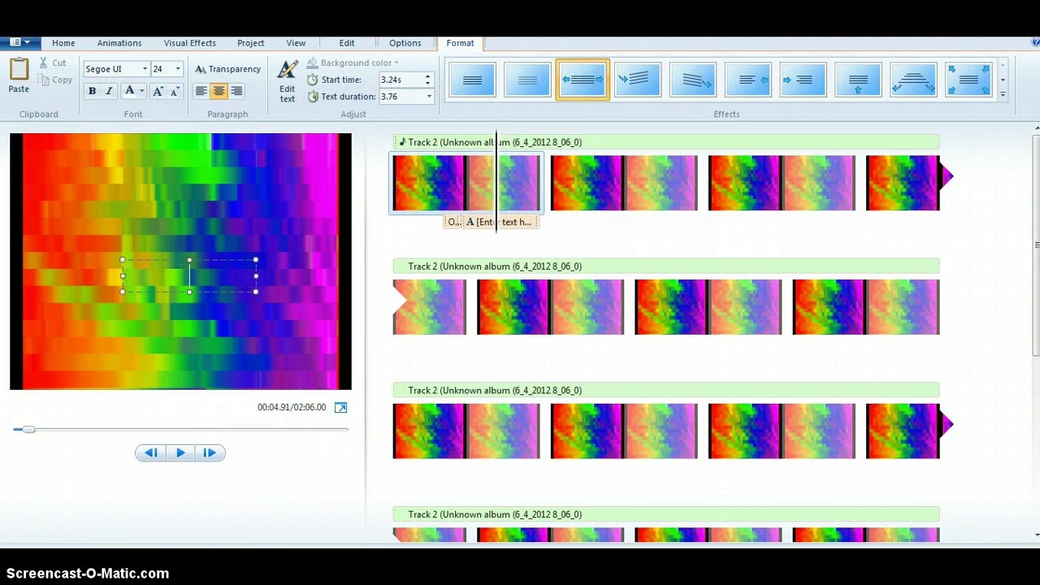
left_click(442, 187)
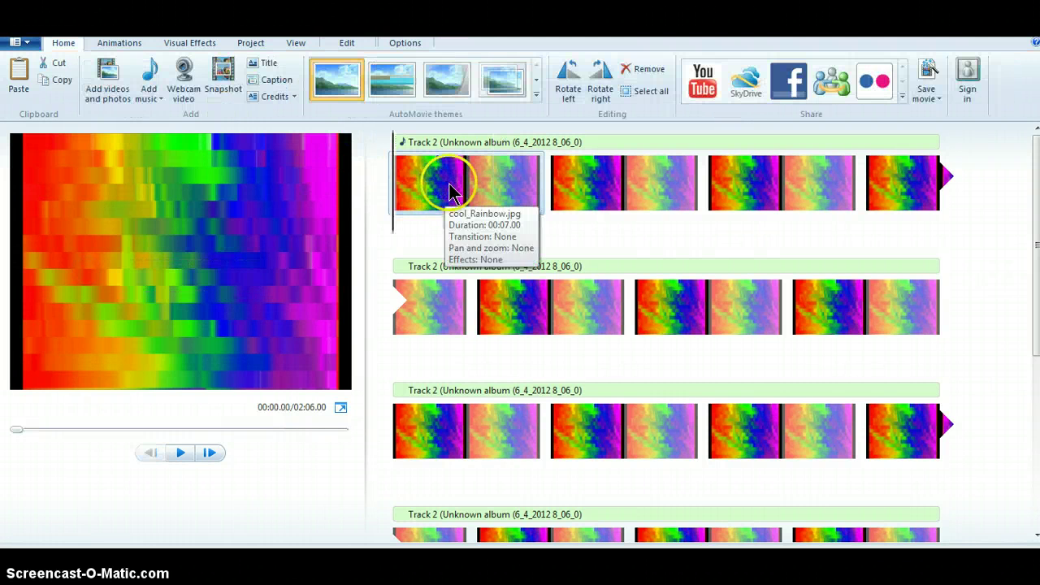
left_click(181, 452)
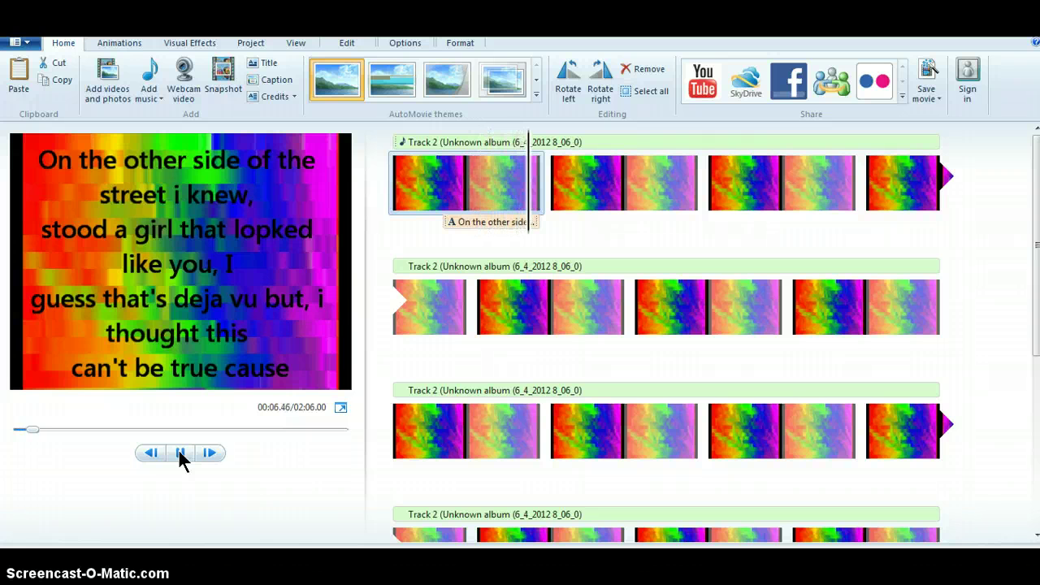
left_click(179, 454)
Set the first rainbow clip's duration to 10.00 seconds
left_click(490, 175)
left_click(400, 130)
left_click(137, 233)
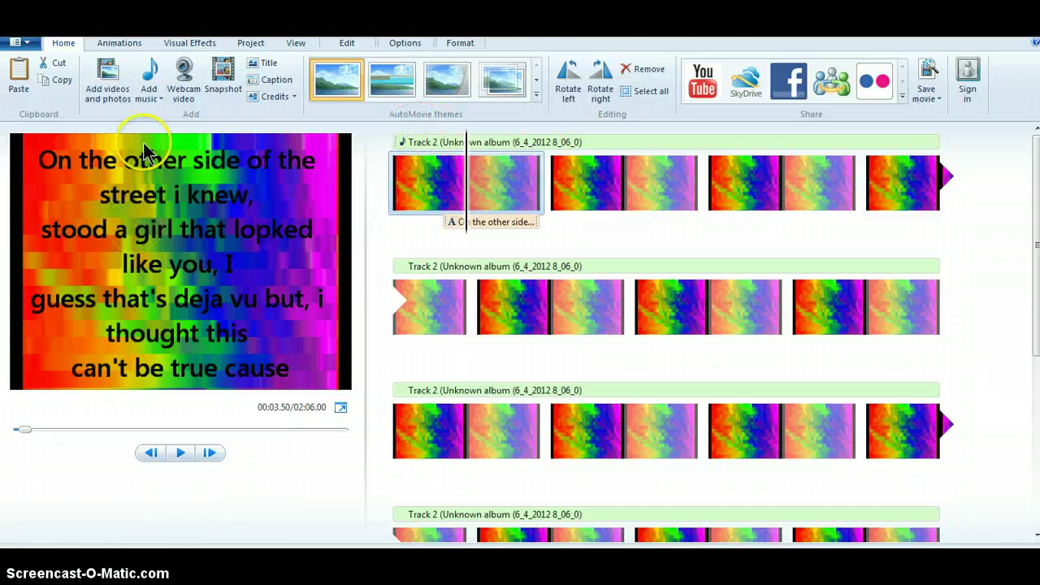
left_click(346, 45)
left_click(297, 94)
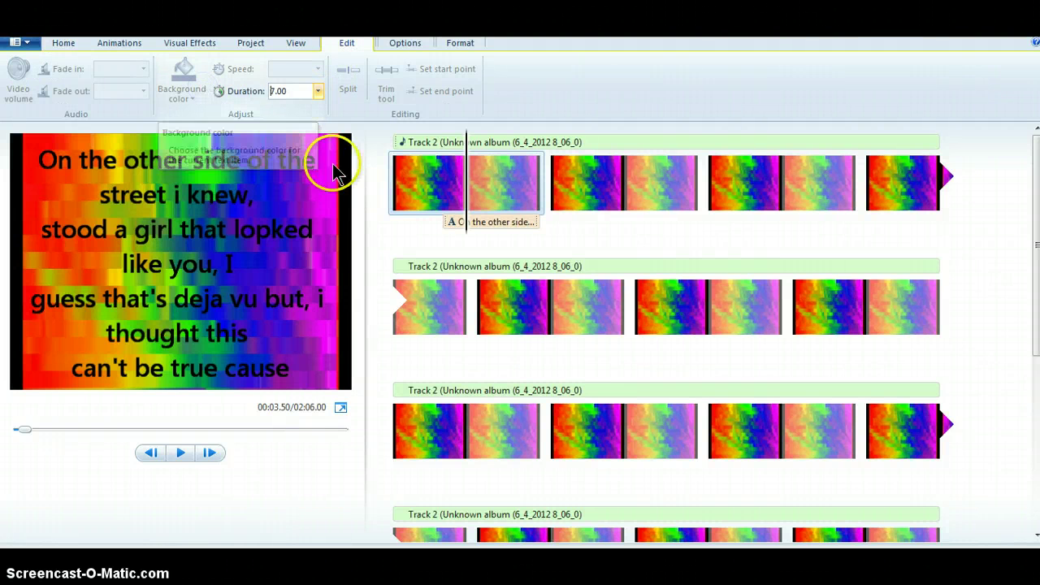
left_click(294, 90)
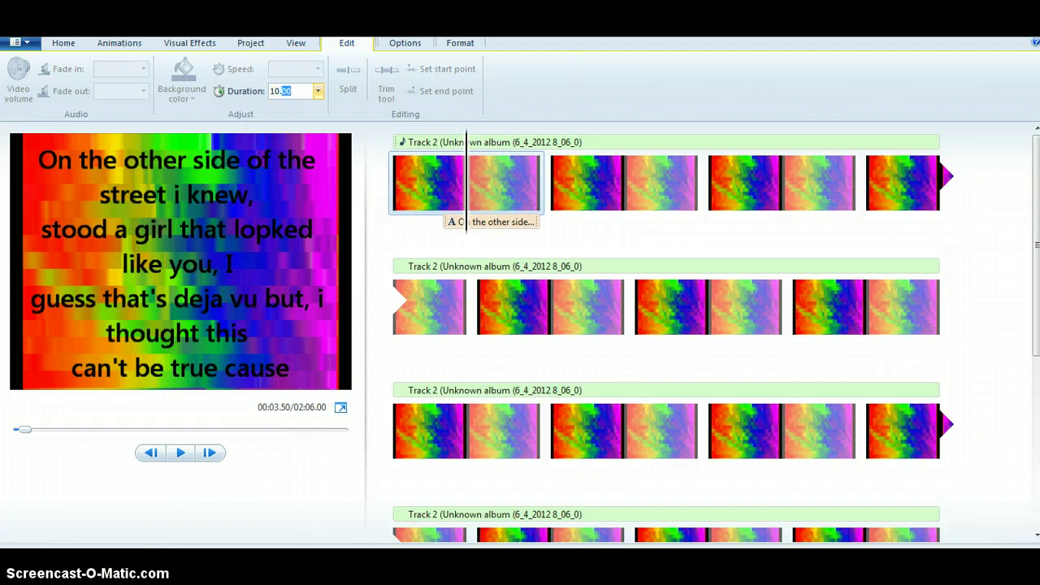
type("10.00")
key("Return")
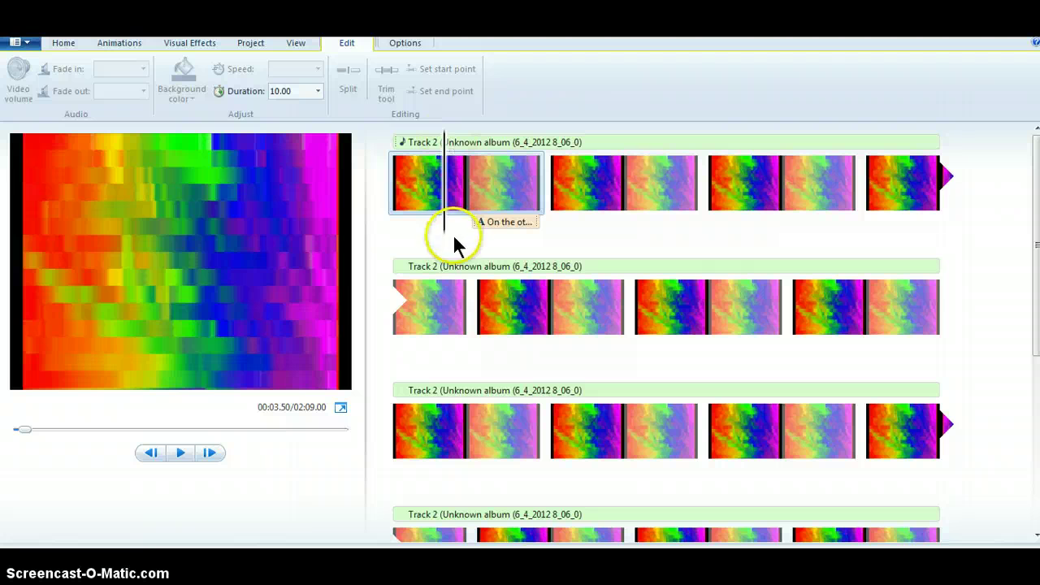
Play back the lengthened first clip to check when the lyrics caption appears against the music
left_click(180, 452)
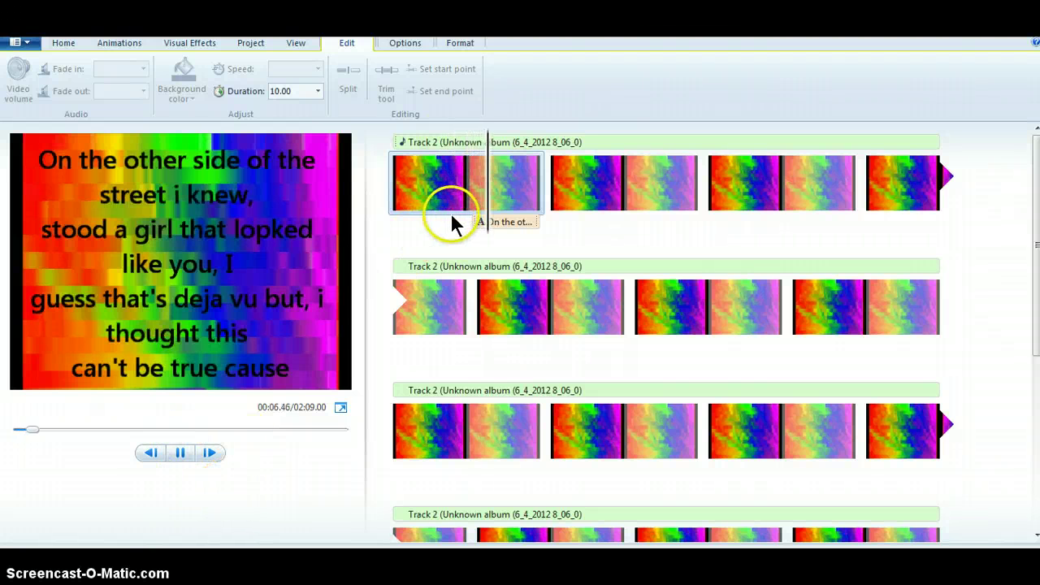
key("Home")
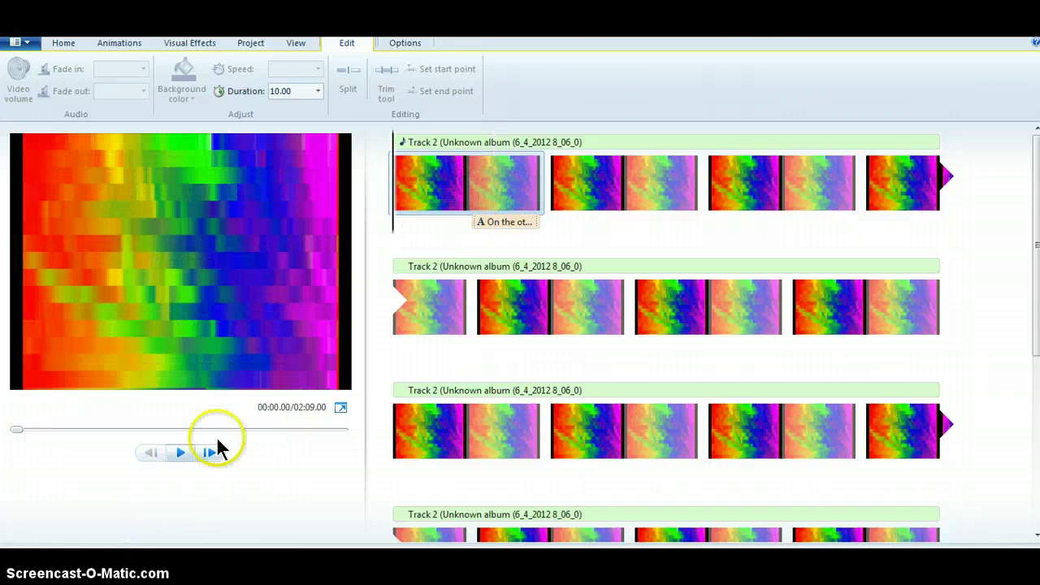
left_click(508, 196)
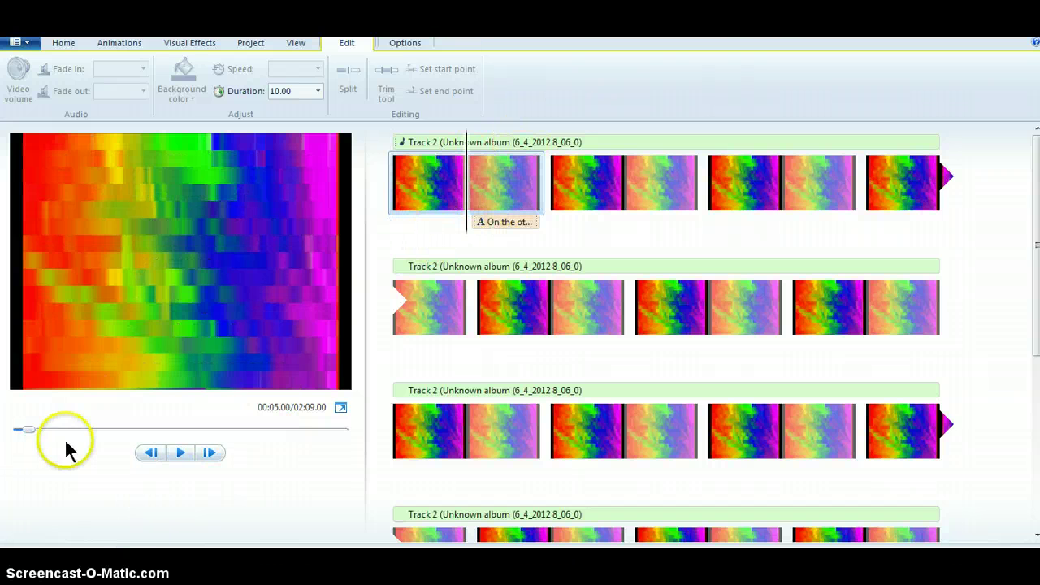
left_click(180, 453)
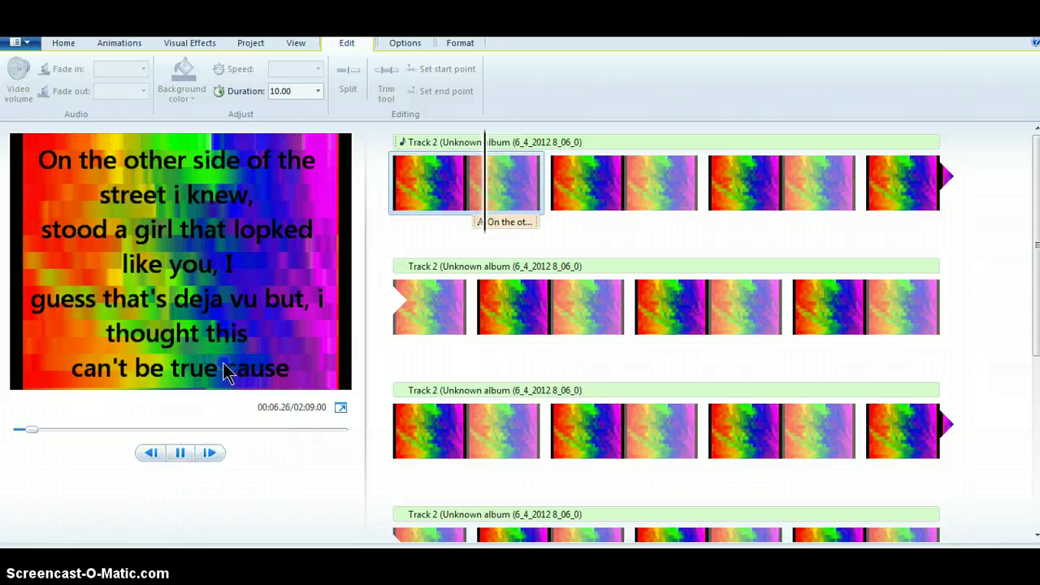
Copy the entire lyrics caption text and return to the beginning of the first clip
left_click(260, 368)
left_click_drag(278, 367, 27, 115)
key("ctrl+c")
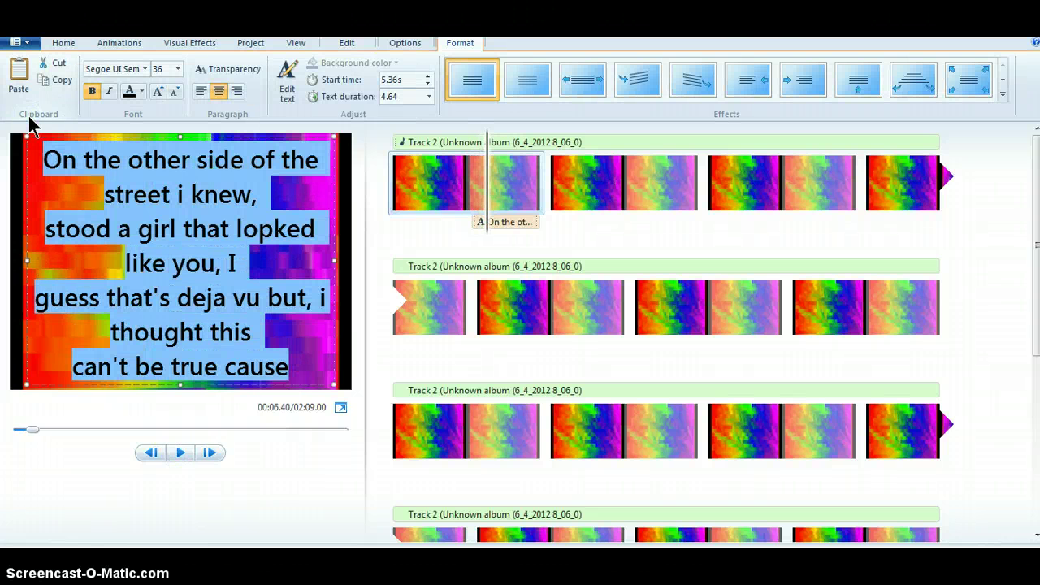
left_click(415, 194)
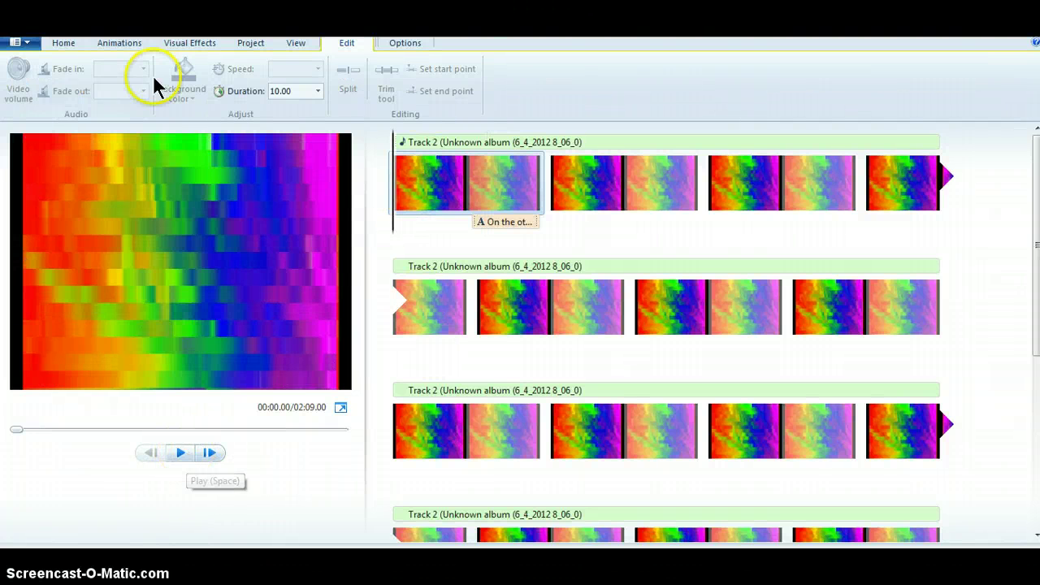
Add a caption at the start of the first clip and replace its placeholder text with the copied lyrics
left_click(64, 45)
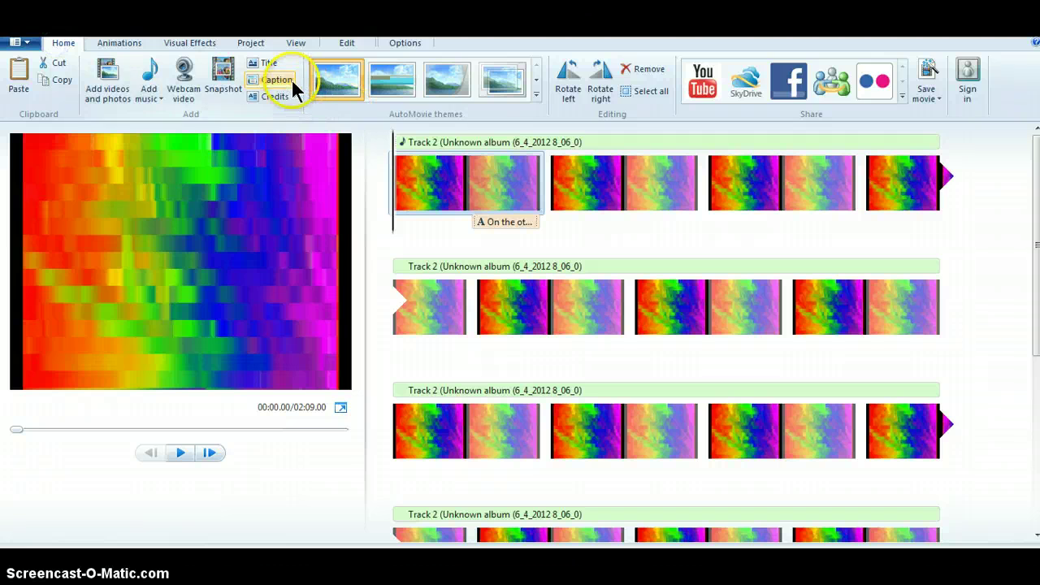
left_click(291, 79)
left_click(208, 361)
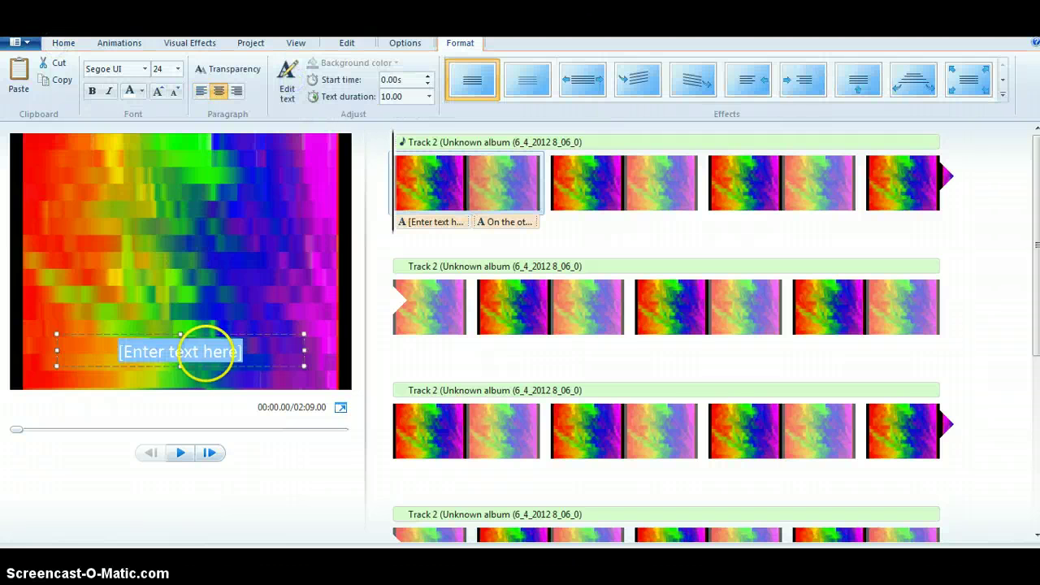
key("ctrl+v")
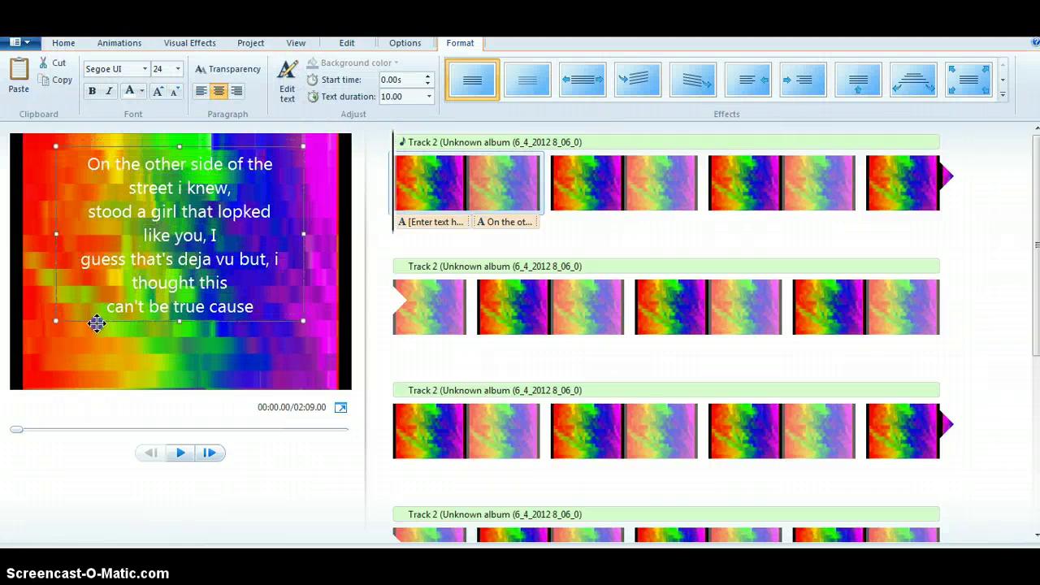
left_click(331, 379)
Play the movie from the beginning through both lyrics captions on the first clip, pausing during the second one
left_click(54, 420)
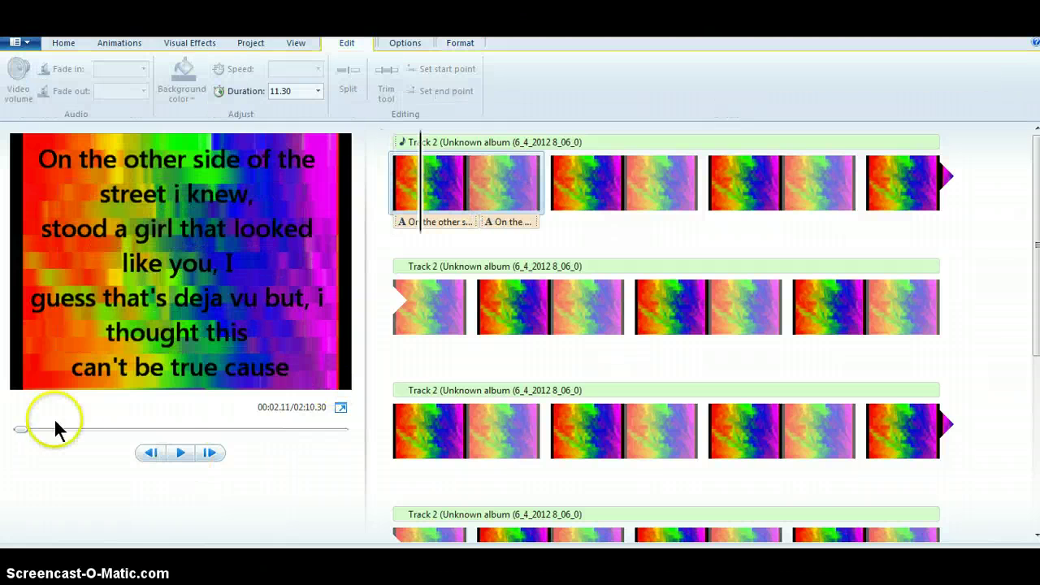
left_click(10, 435)
left_click(180, 459)
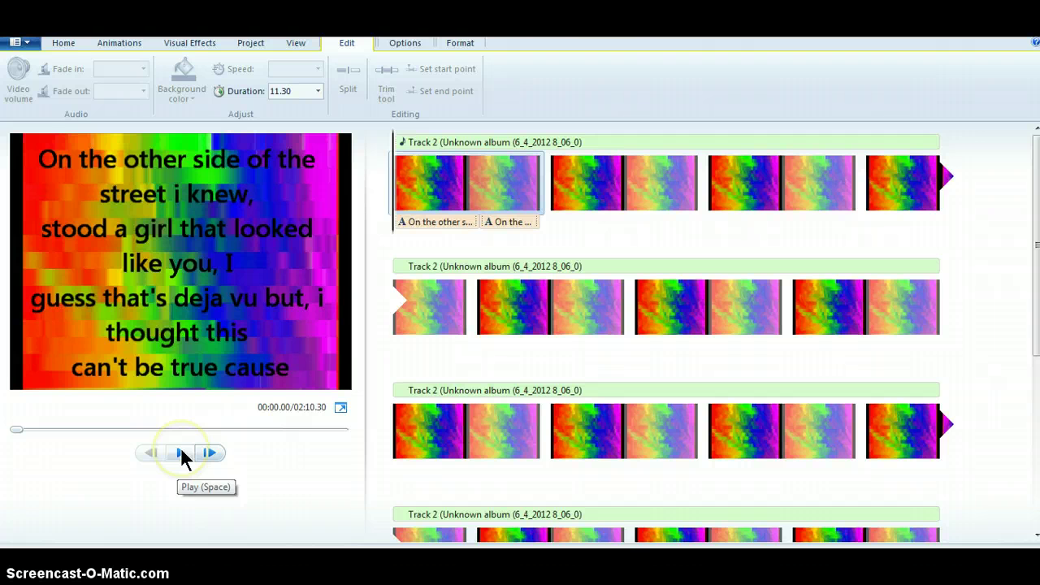
left_click(181, 448)
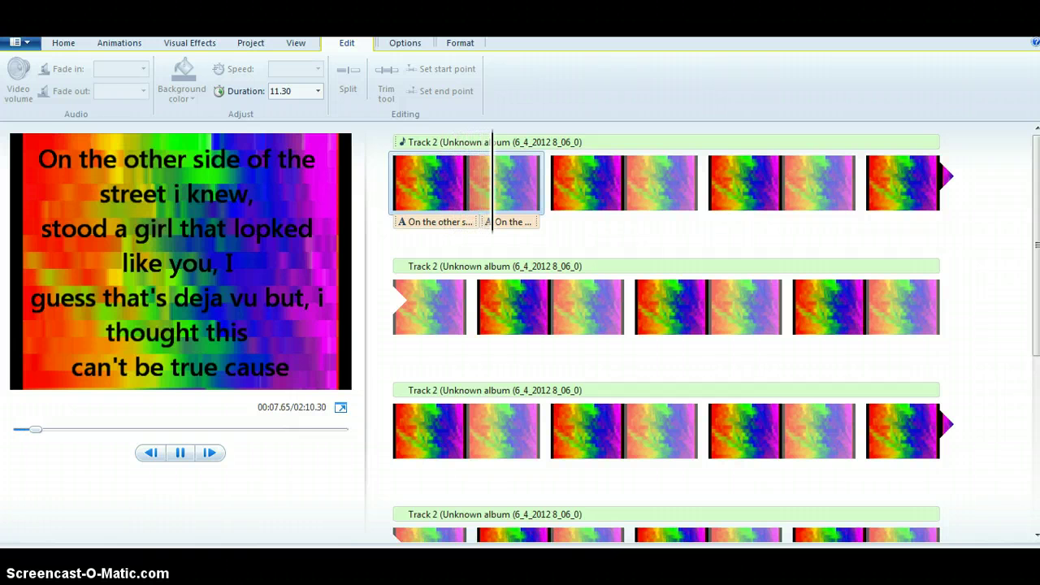
left_click(180, 453)
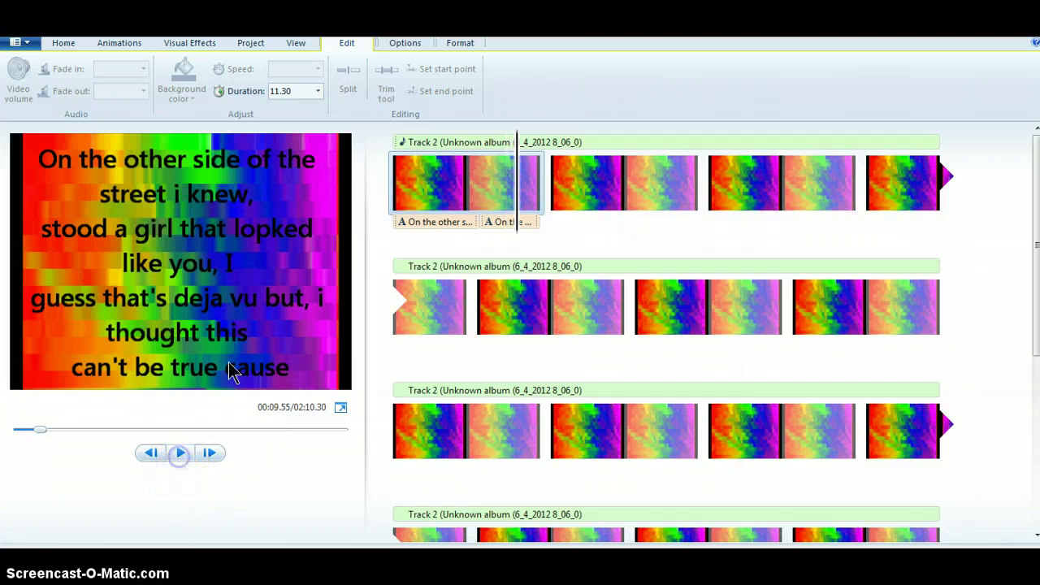
Correct the misspelled "lopked" to "looked" in the second lyrics caption on the first clip
left_click(275, 218)
key("BackSpace")
type("o")
left_click(223, 272)
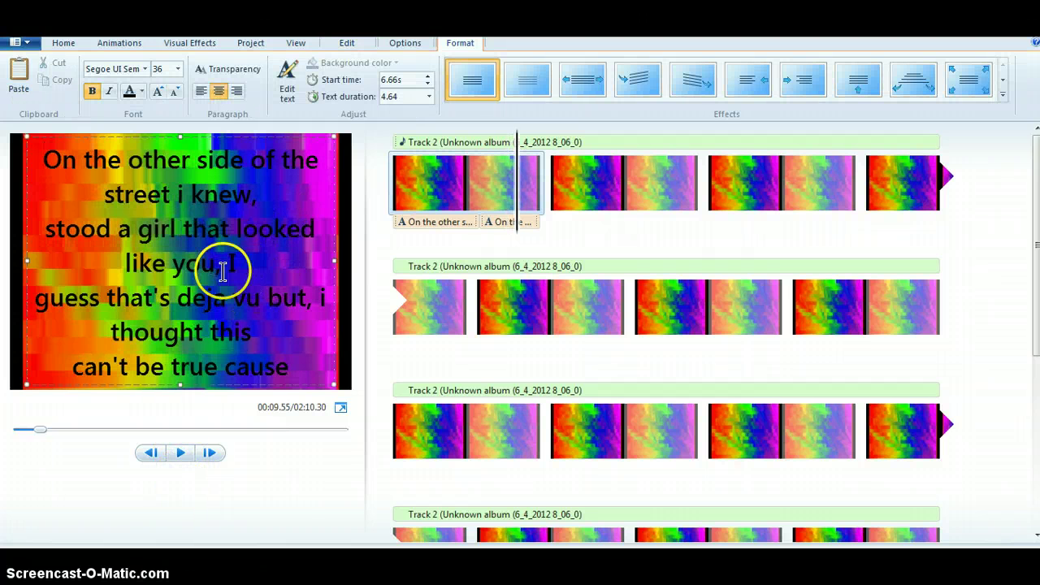
Play on past the end of the first clip to check the lyrics timing, and go to the second clip's start
left_click(181, 452)
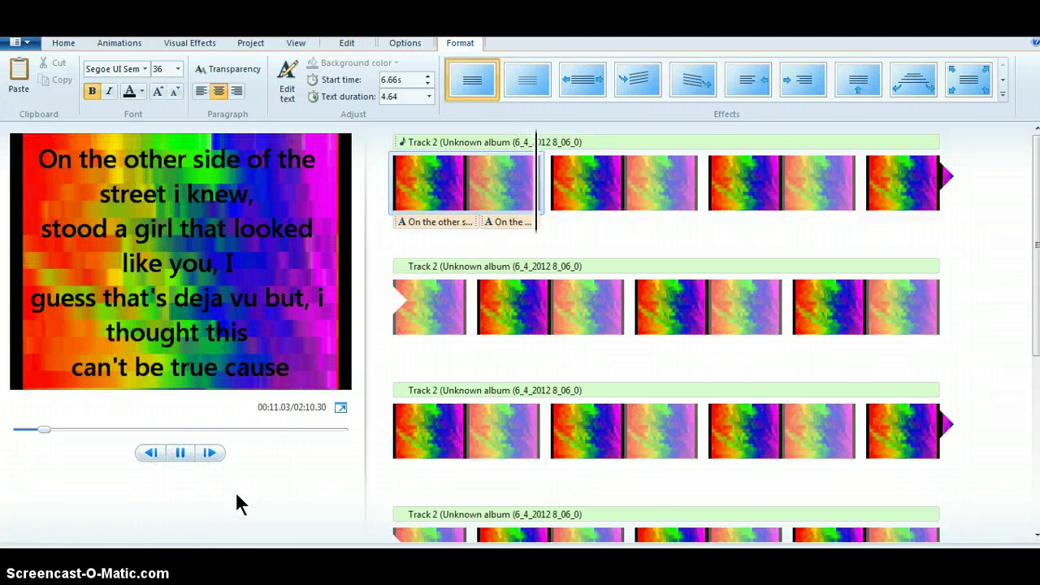
left_click(225, 491)
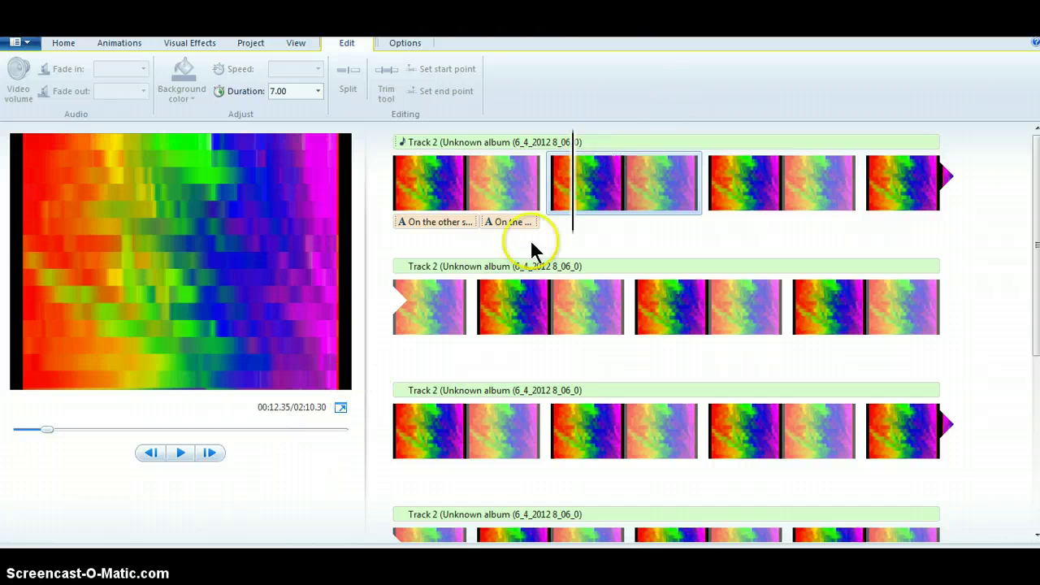
left_click(553, 195)
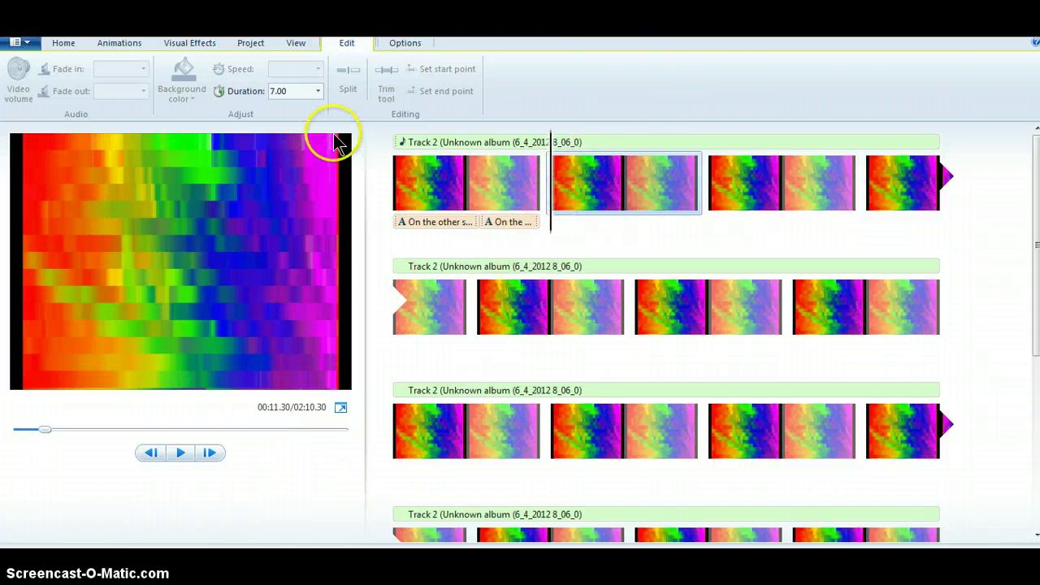
Set the first rainbow clip's duration to 11.45 seconds
left_click(497, 189)
left_click(299, 91)
key("BackSpace")
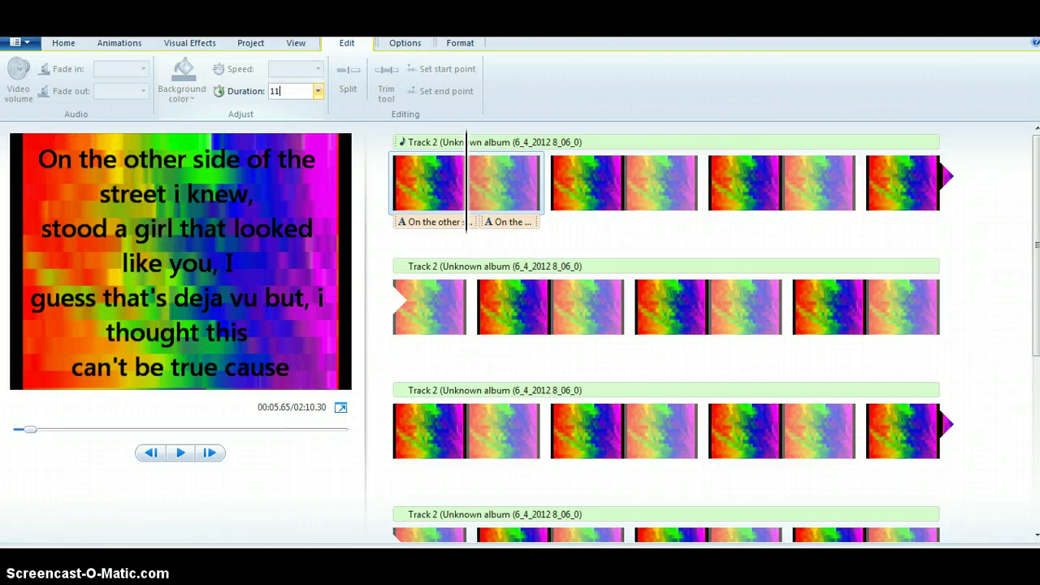
key("Return")
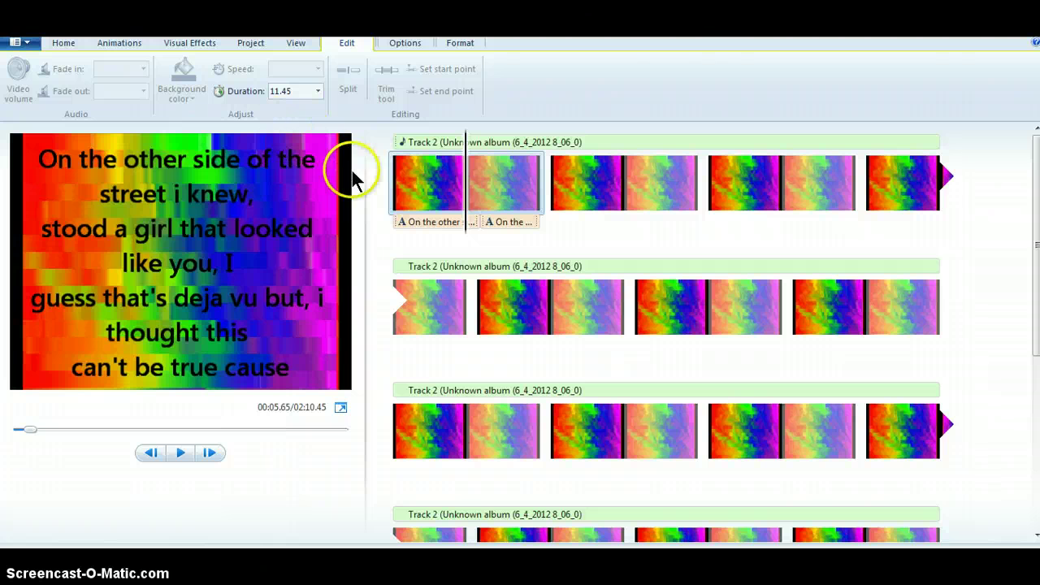
Play and replay the transition from the first to the second clip to check the caption's end against the music
left_click(182, 453)
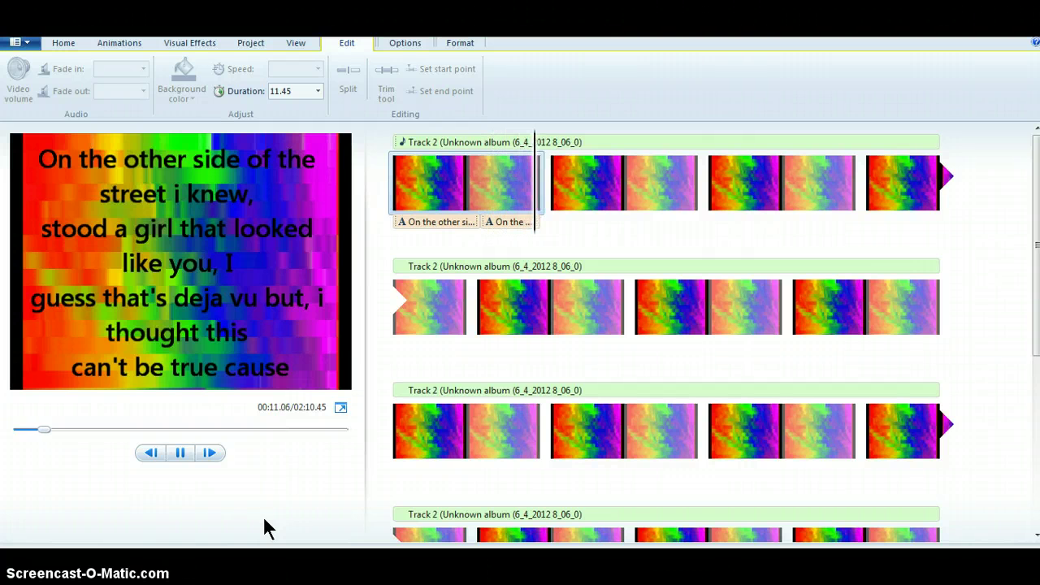
left_click(179, 451)
left_click_drag(76, 427, 51, 434)
left_click(51, 435)
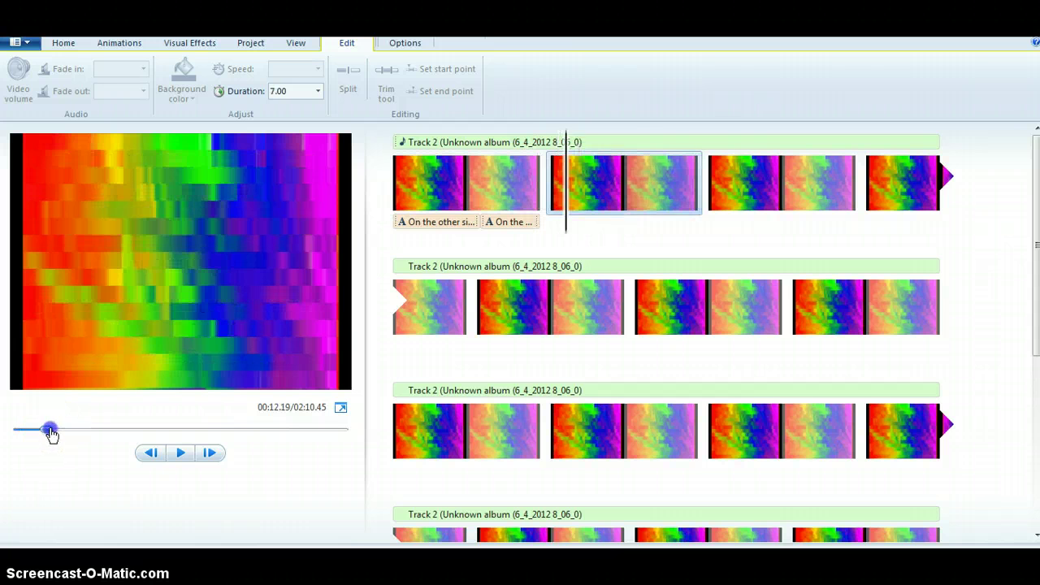
left_click_drag(52, 435, 45, 431)
left_click(186, 452)
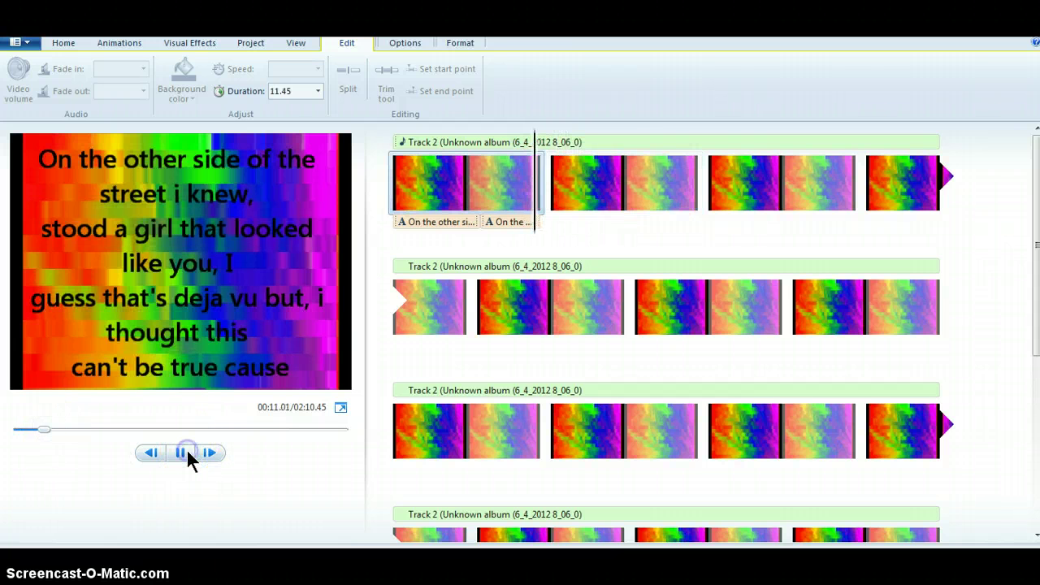
left_click(187, 452)
left_click(222, 236)
left_click(63, 43)
left_click(524, 493)
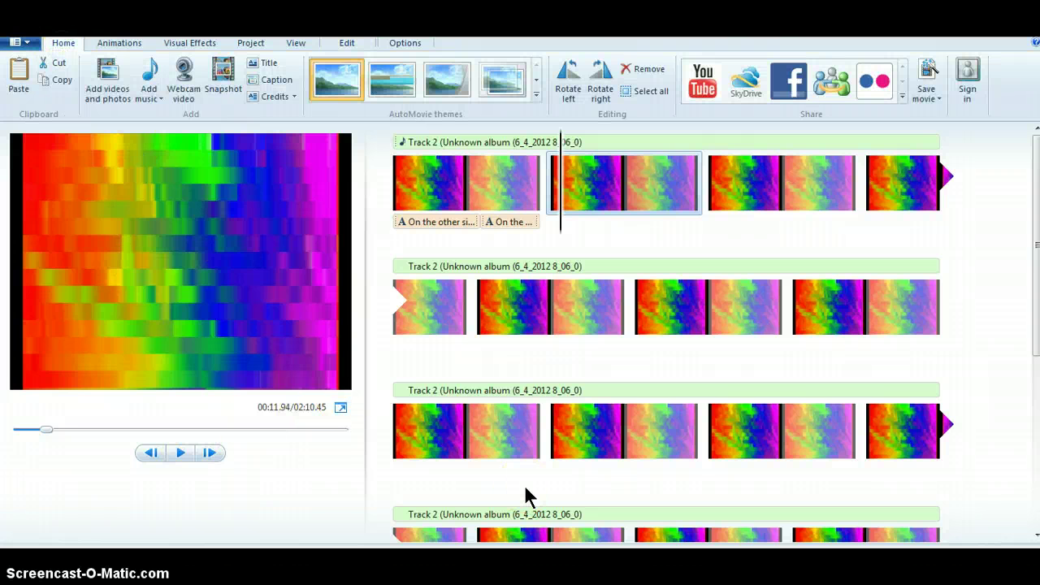